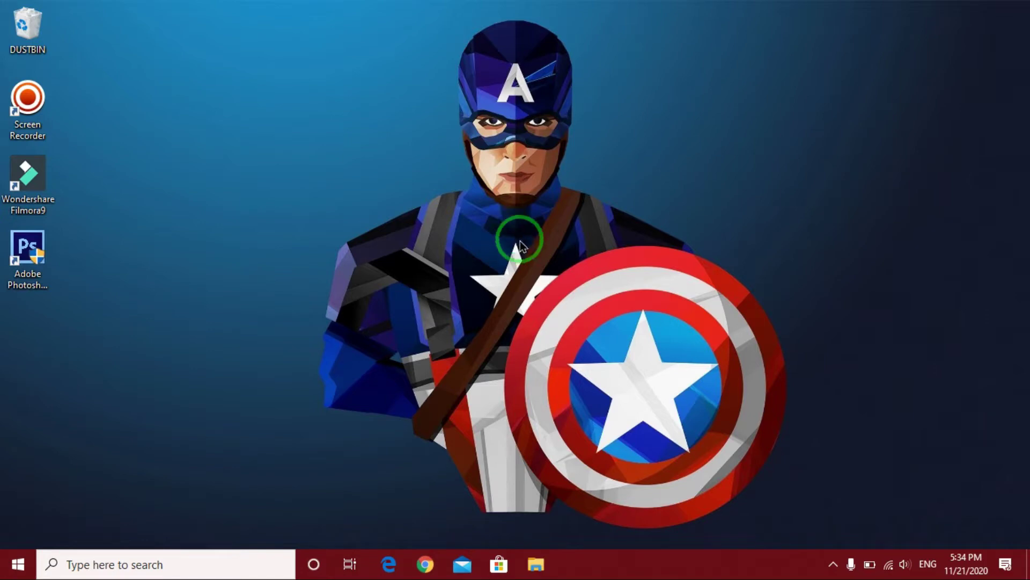
Find Microsoft Store through Windows search and open it.
{"action": "left_click", "coordinate": [16, 563]}
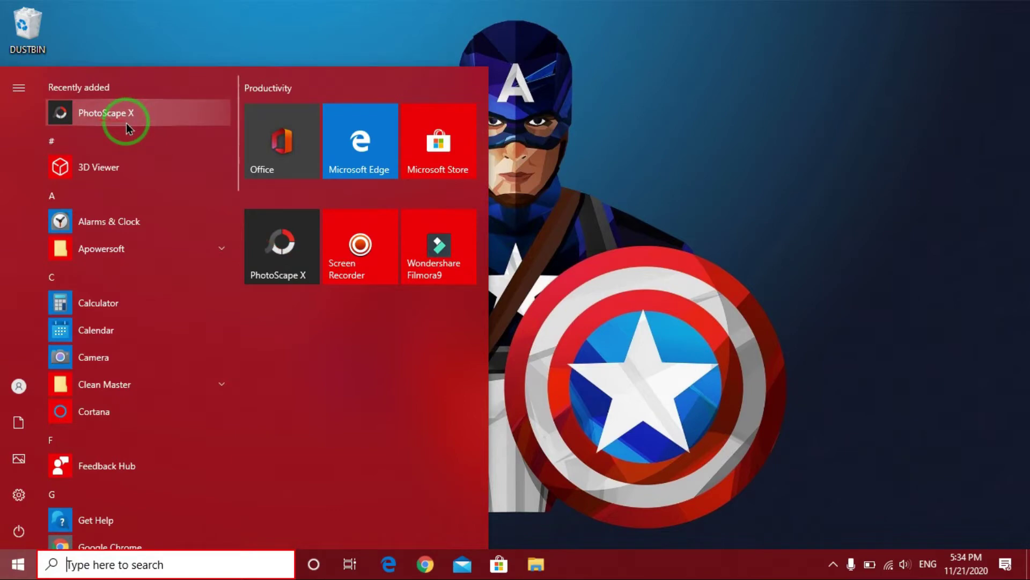
{"action": "left_click", "coordinate": [515, 245]}
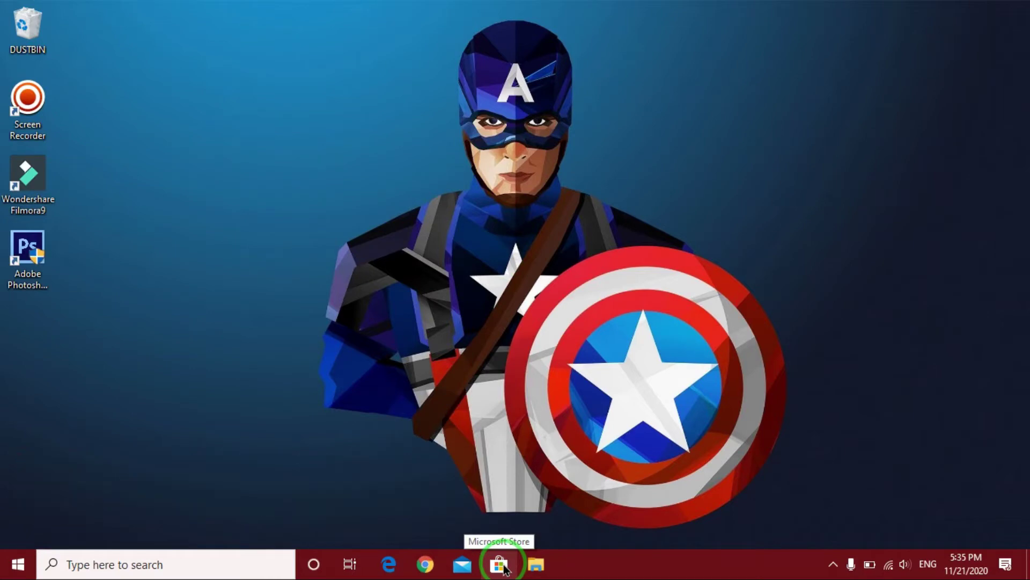
{"action": "left_click", "coordinate": [201, 556]}
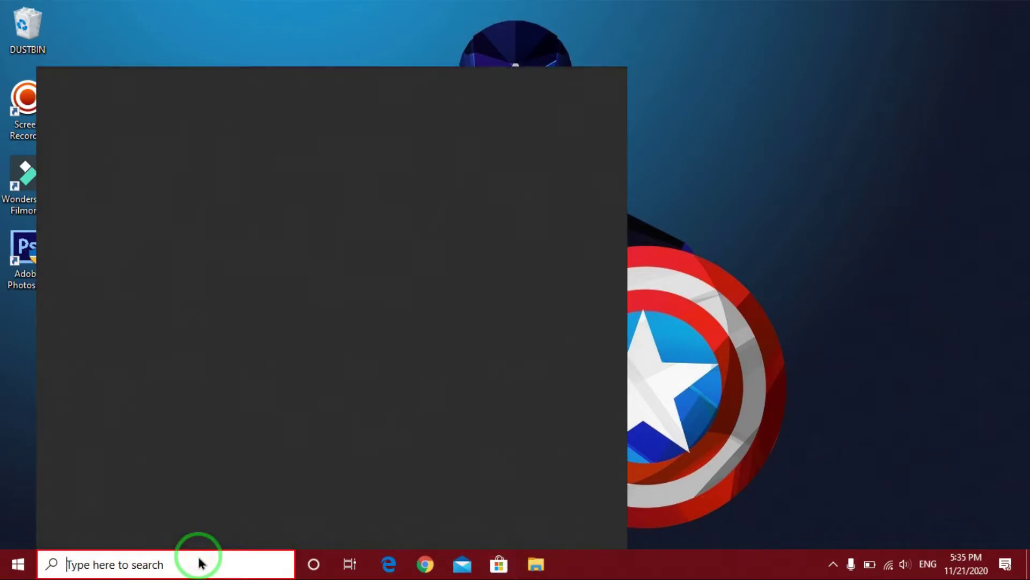
{"action": "type", "text": "MICROS"}
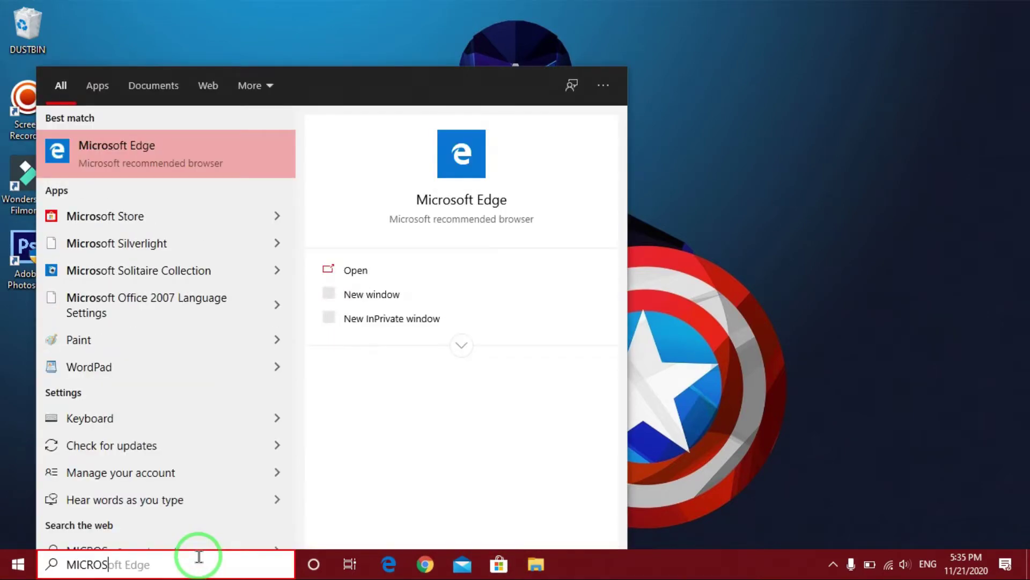
{"action": "left_click", "coordinate": [137, 225]}
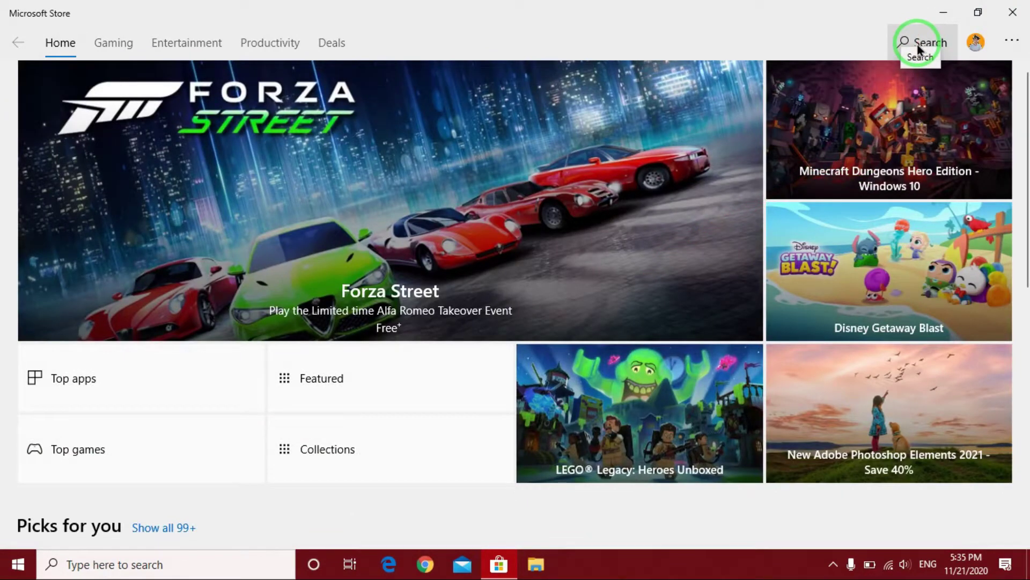
Search the store for 'PHOTOSCAPE X' and open its installed product page.
{"action": "left_click", "coordinate": [918, 49]}
{"action": "type", "text": "PHOTOS"}
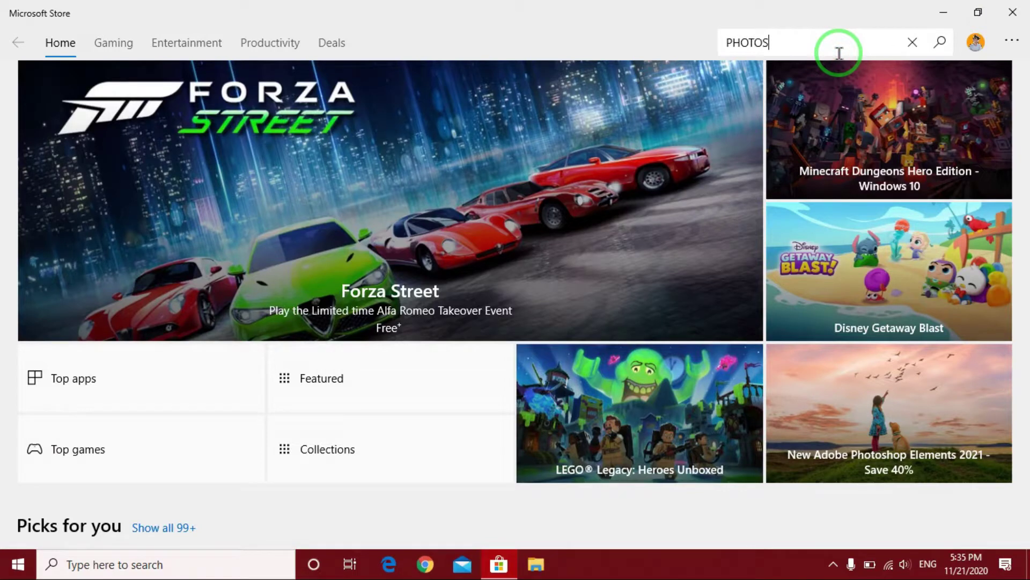
{"action": "type", "text": "CAP"}
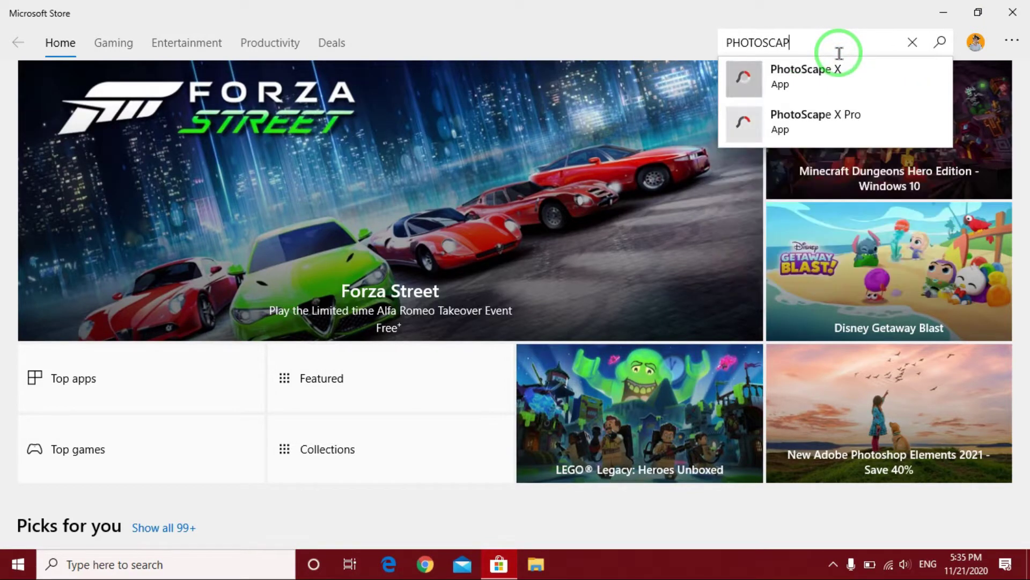
{"action": "type", "text": "E"}
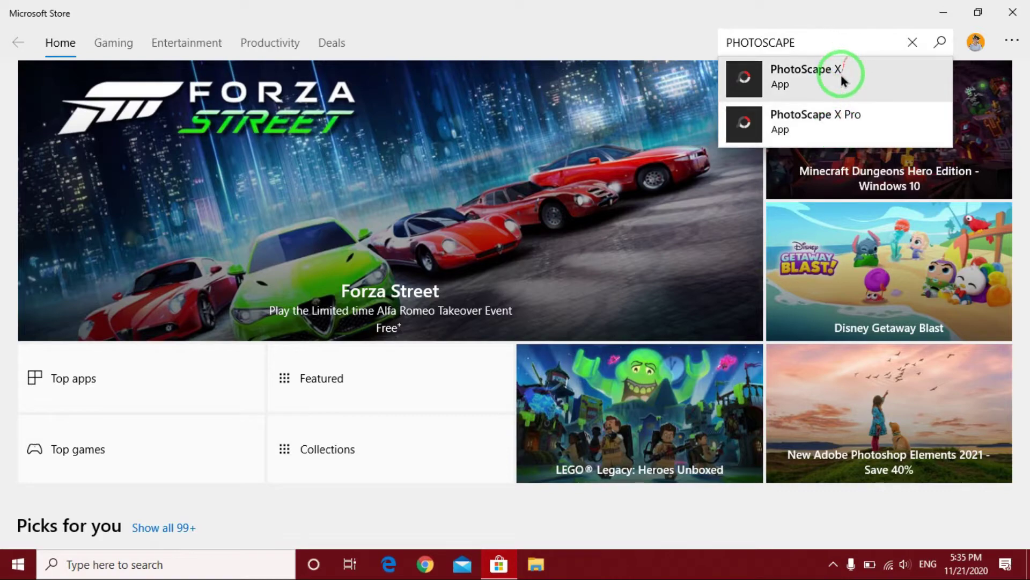
{"action": "left_click", "coordinate": [827, 115]}
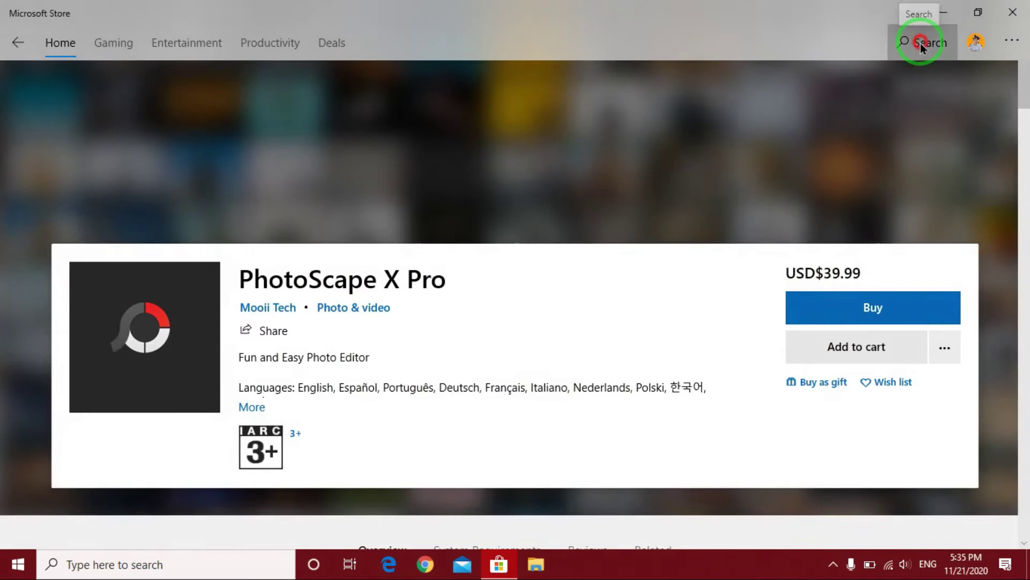
{"action": "left_click", "coordinate": [919, 43]}
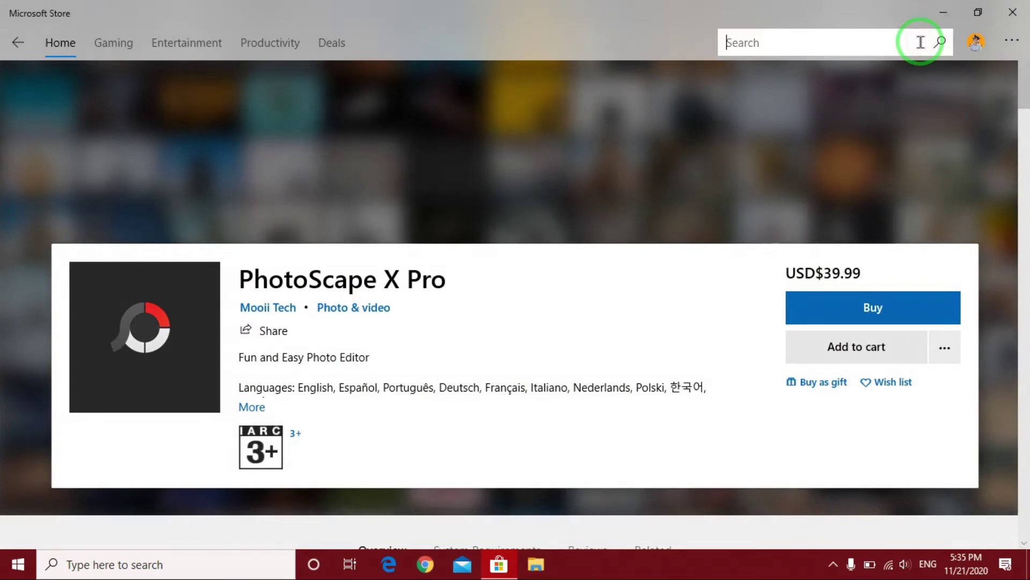
{"action": "type", "text": "P"}
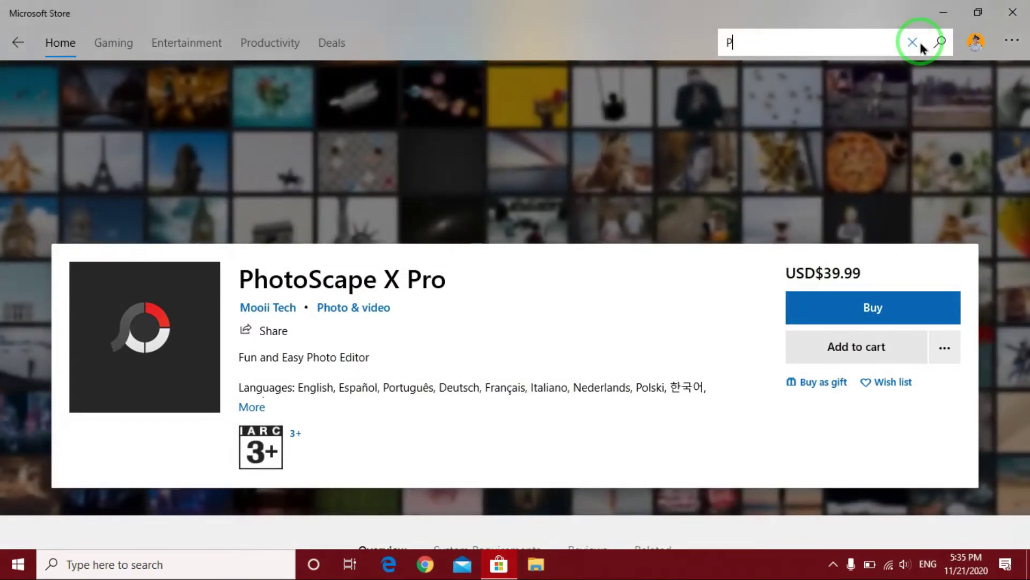
{"action": "type", "text": "HOTOS"}
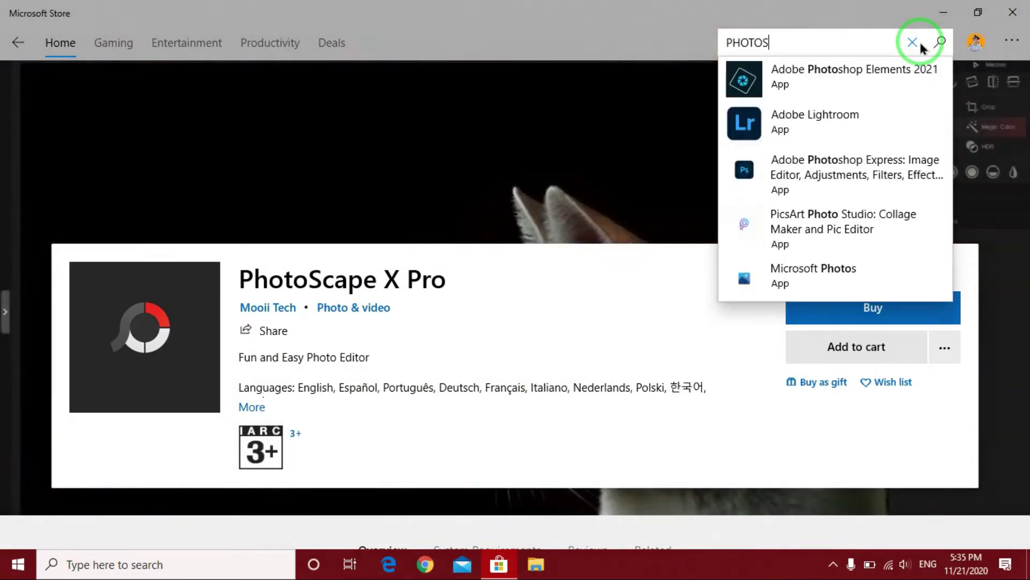
{"action": "type", "text": "CAPE X"}
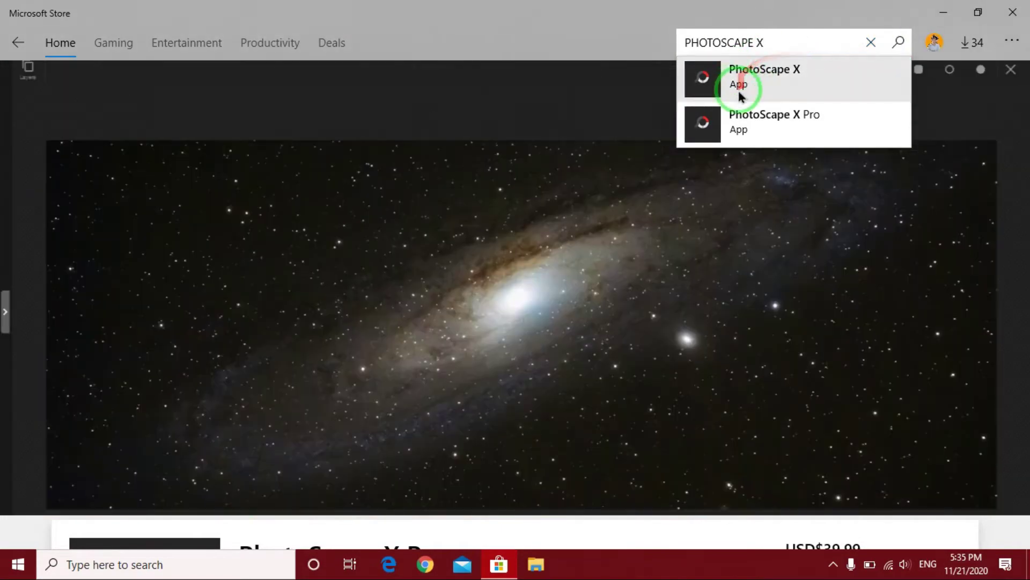
{"action": "left_click", "coordinate": [738, 92]}
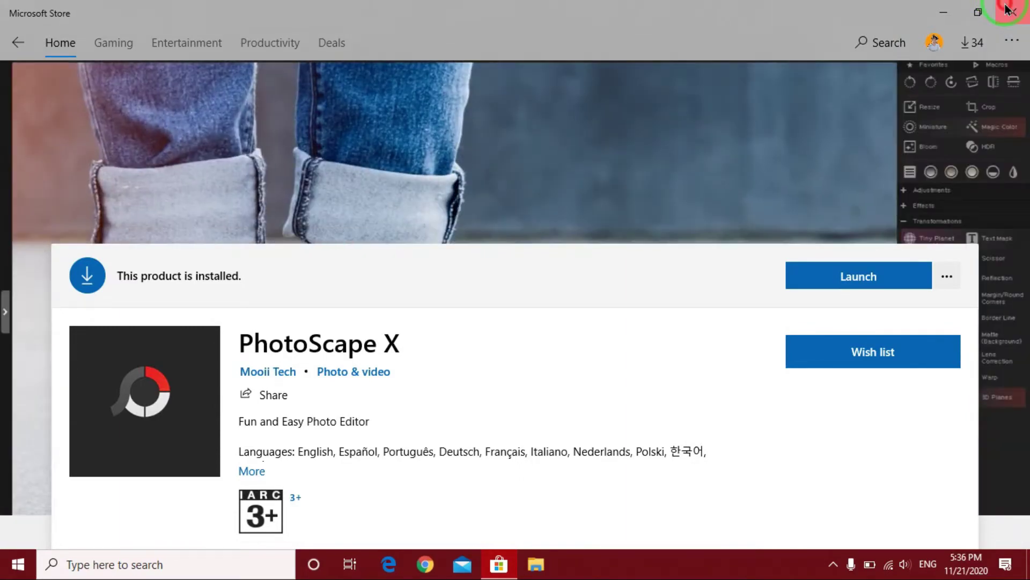
Close Microsoft Store and launch PhotoScape X from its Start menu tile.
{"action": "left_click", "coordinate": [1009, 11]}
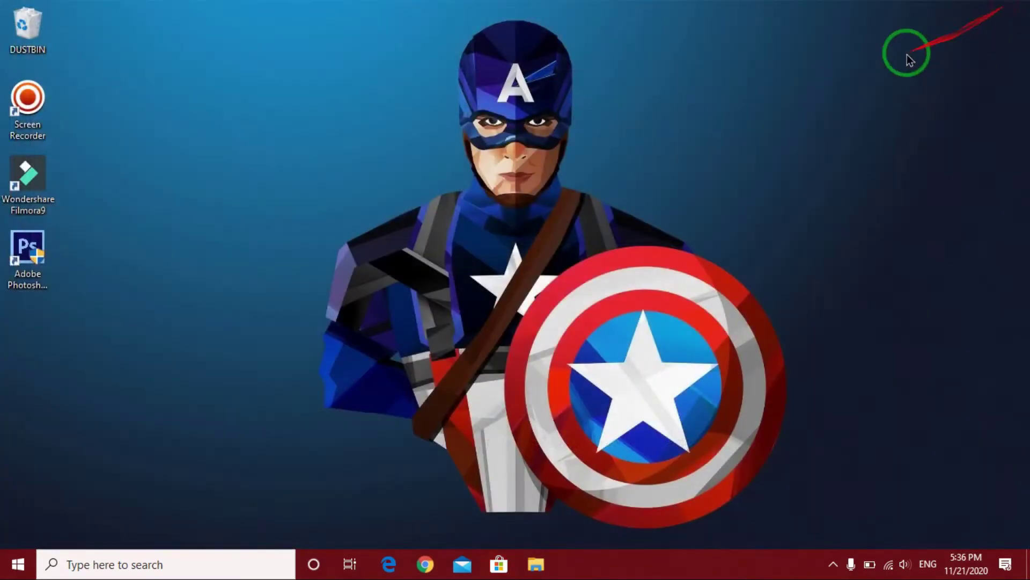
{"action": "left_click", "coordinate": [15, 562]}
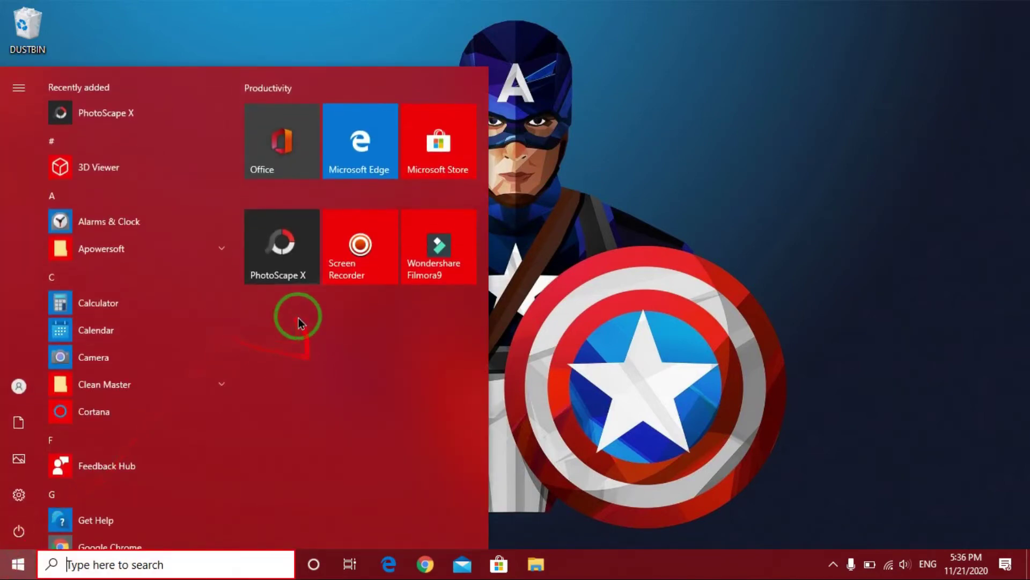
{"action": "left_click", "coordinate": [271, 248]}
{"action": "left_click", "coordinate": [271, 248]}
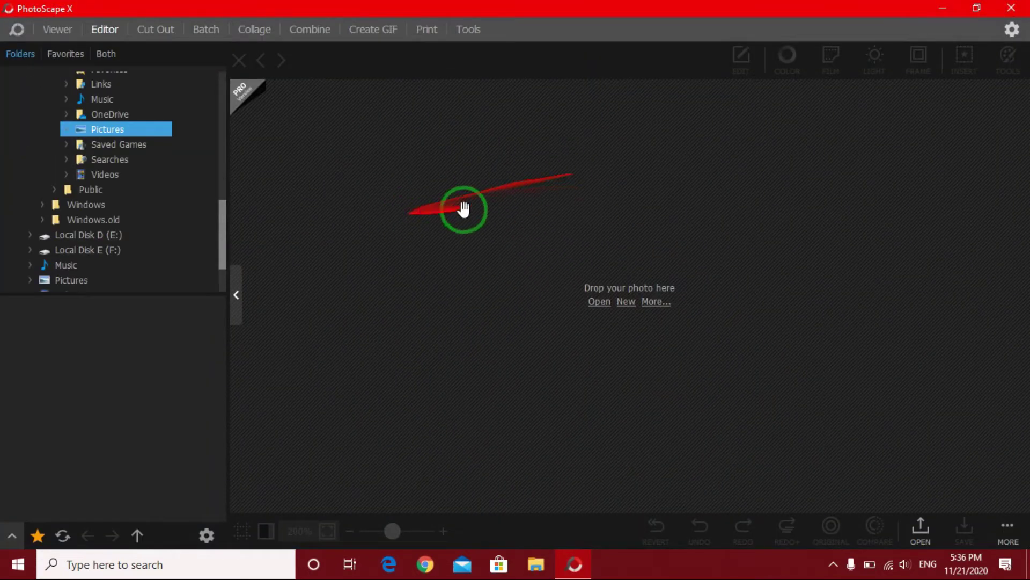
Browse the home feature guide down to Motion Blur under Editor > Edit > Effects.
{"action": "left_click", "coordinate": [17, 31]}
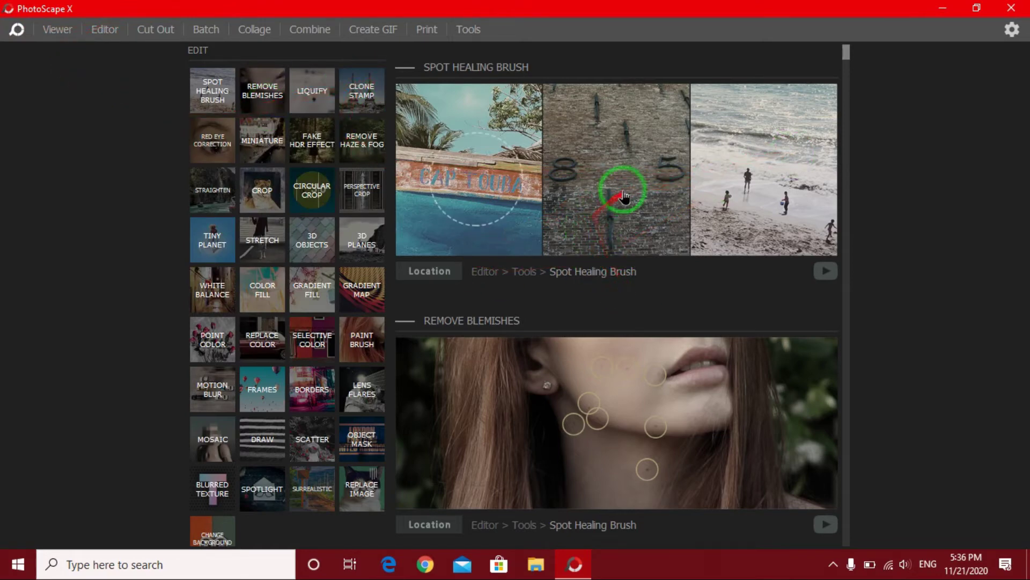
{"action": "scroll", "coordinate": [624, 195], "scroll_direction": "down", "scroll_amount": 5}
{"action": "scroll", "coordinate": [620, 193], "scroll_direction": "down", "scroll_amount": 5}
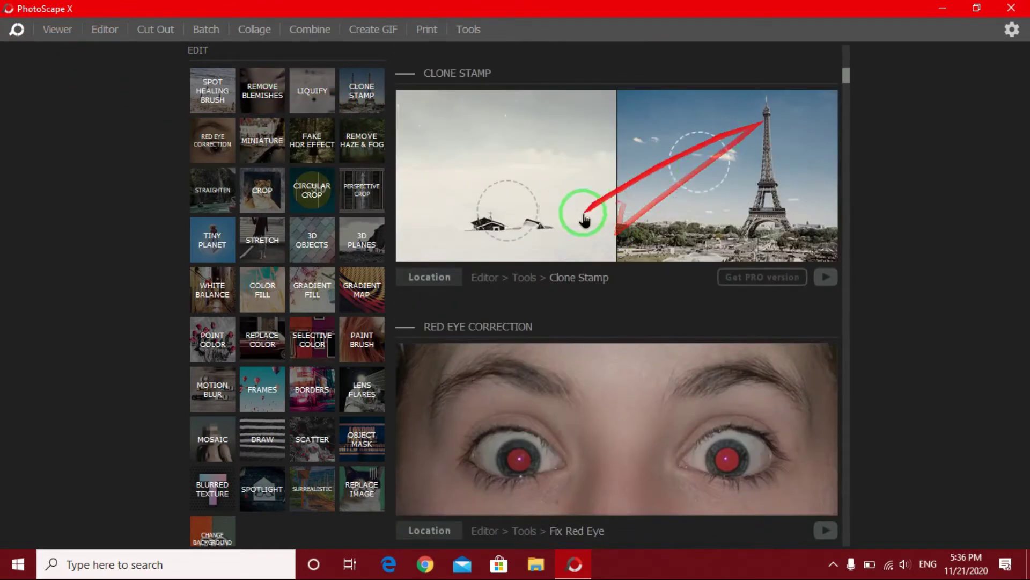
{"action": "scroll", "coordinate": [579, 225], "scroll_direction": "down", "scroll_amount": 5}
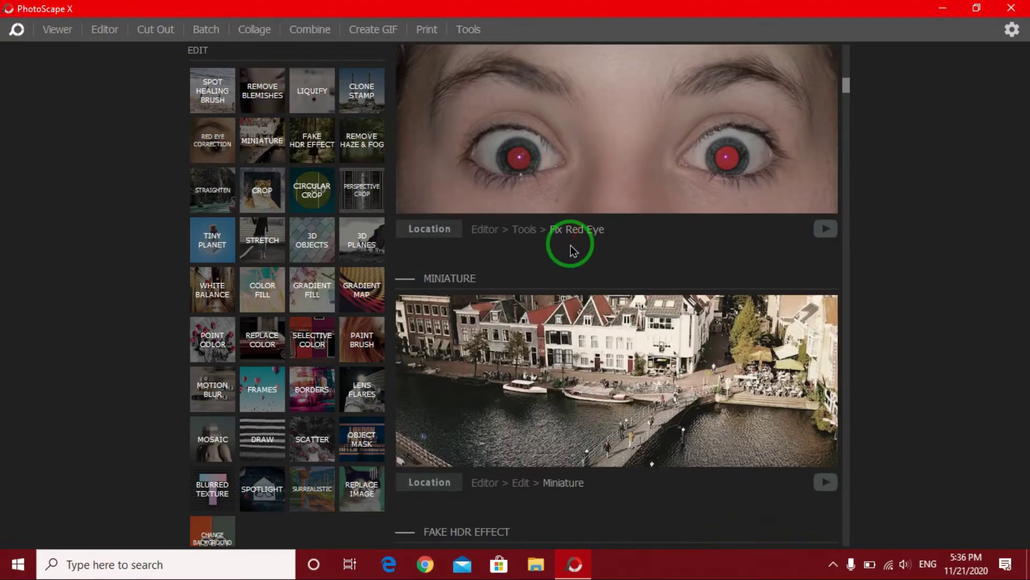
{"action": "scroll", "coordinate": [665, 220], "scroll_direction": "down", "scroll_amount": 6}
{"action": "left_click_drag", "start_coordinate": [845, 104], "coordinate": [846, 256]}
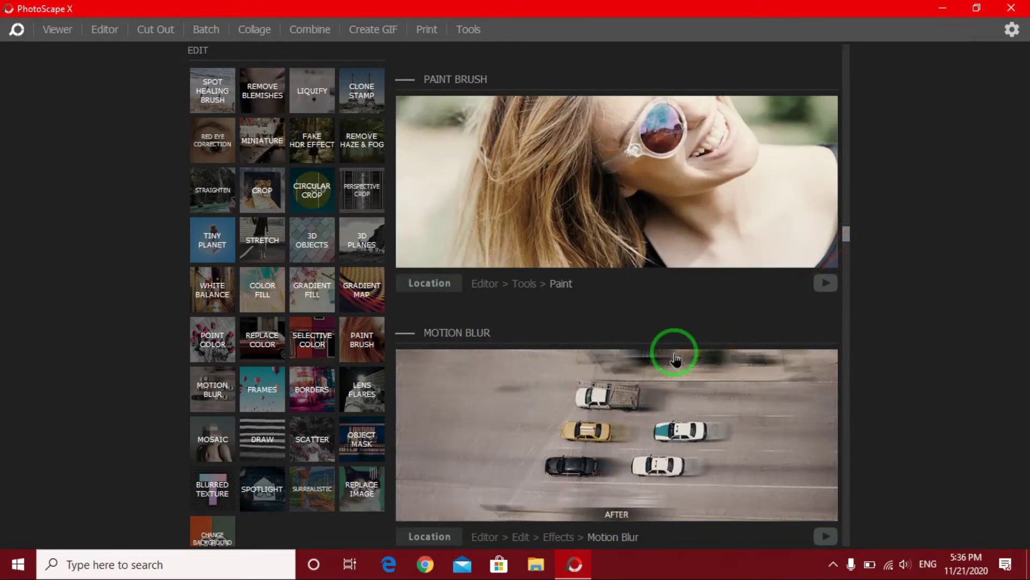
{"action": "scroll", "coordinate": [672, 361], "scroll_direction": "down", "scroll_amount": 3}
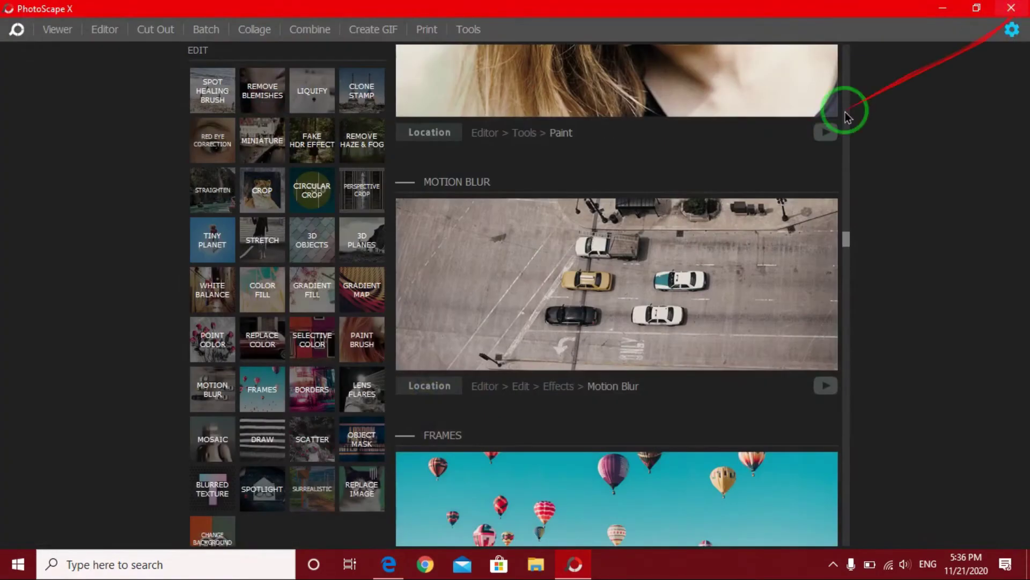
Create a new white 1280 × 720 image using the YouTube Thumbnail size preset.
{"action": "left_click", "coordinate": [104, 31]}
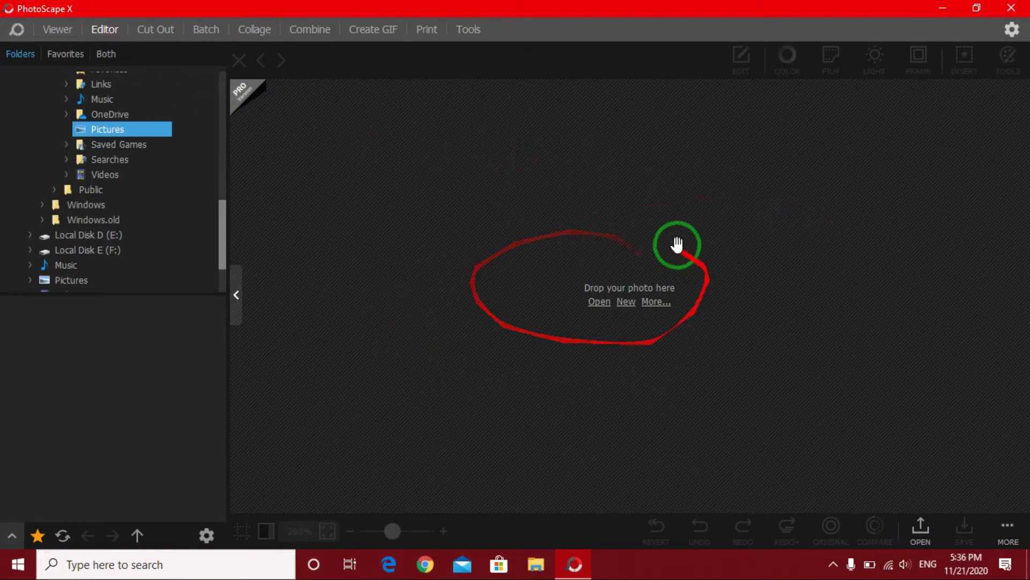
{"action": "left_click", "coordinate": [626, 302]}
{"action": "left_click_drag", "start_coordinate": [540, 202], "coordinate": [566, 175]}
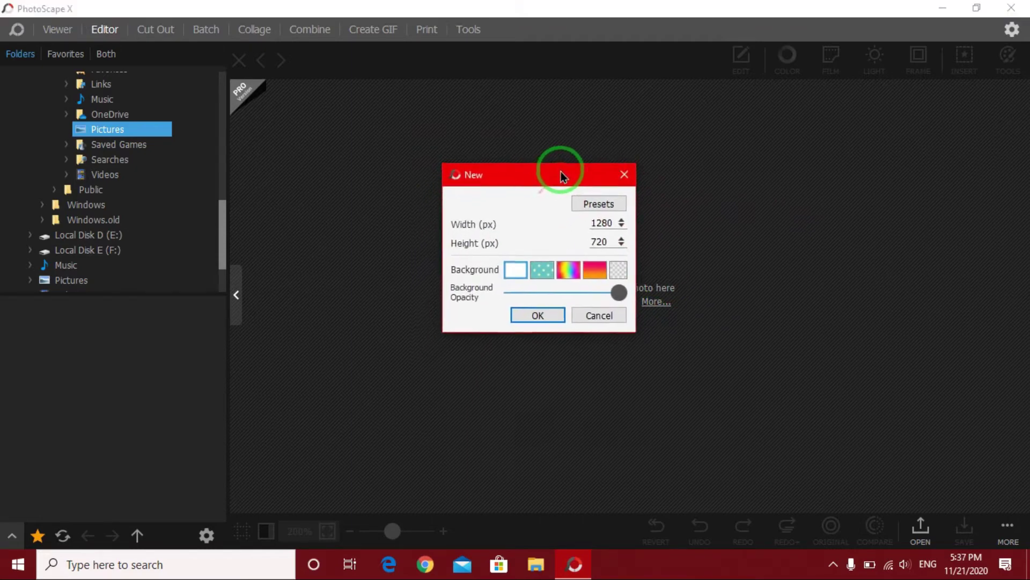
{"action": "left_click", "coordinate": [613, 203]}
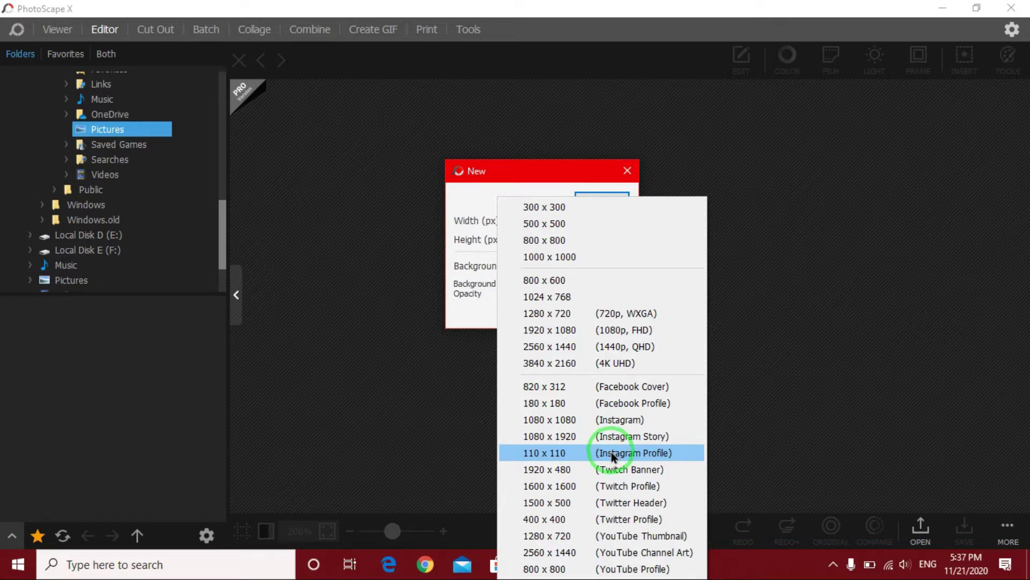
{"action": "left_click", "coordinate": [641, 536]}
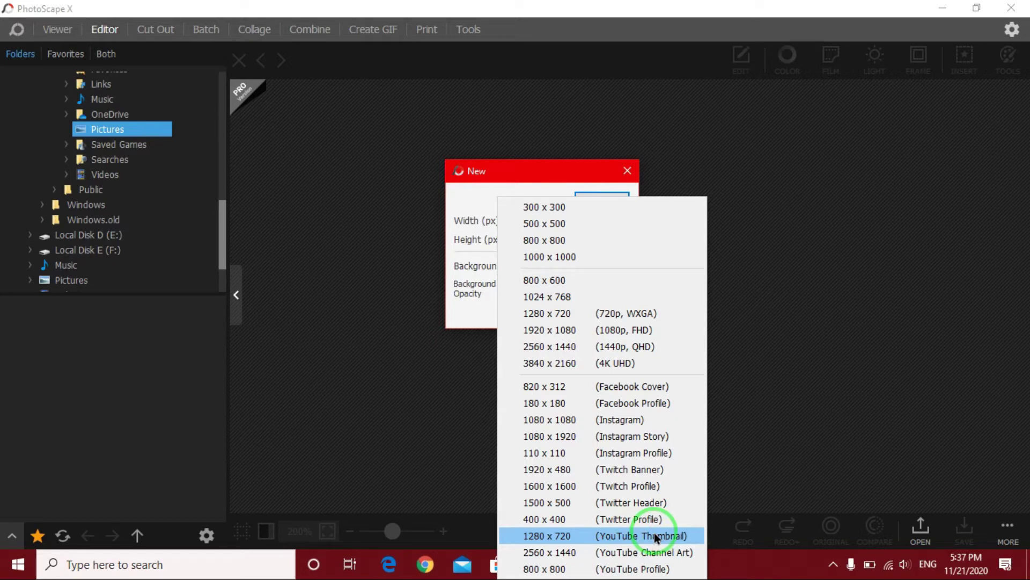
{"action": "left_click", "coordinate": [656, 536]}
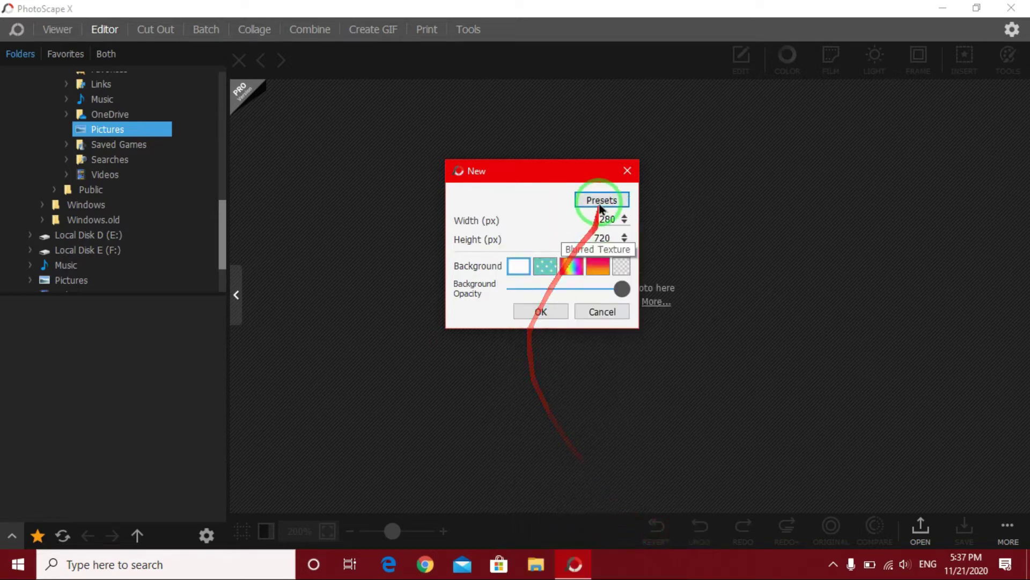
{"action": "double_click", "coordinate": [610, 219]}
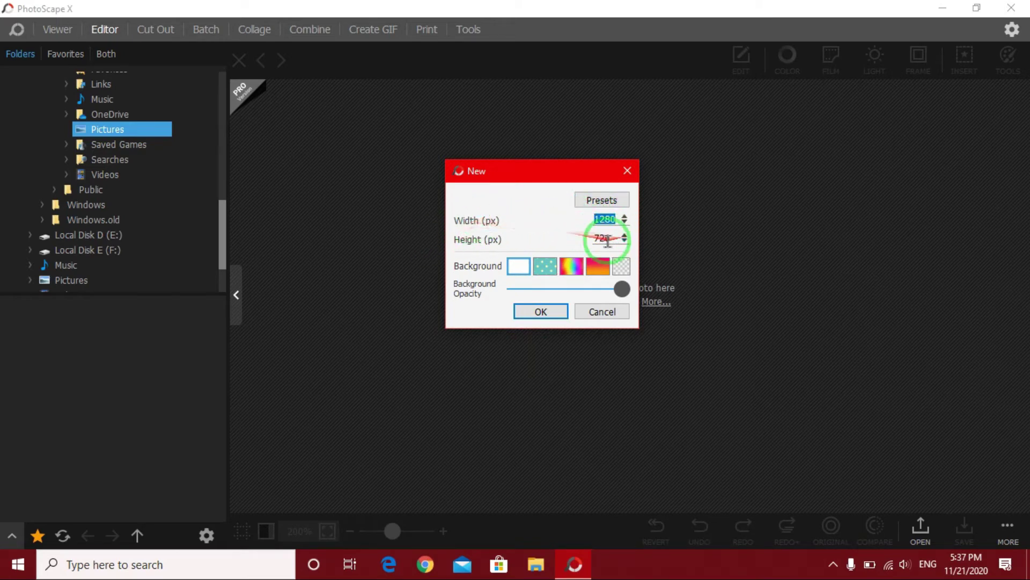
{"action": "left_click_drag", "start_coordinate": [612, 239], "coordinate": [570, 243]}
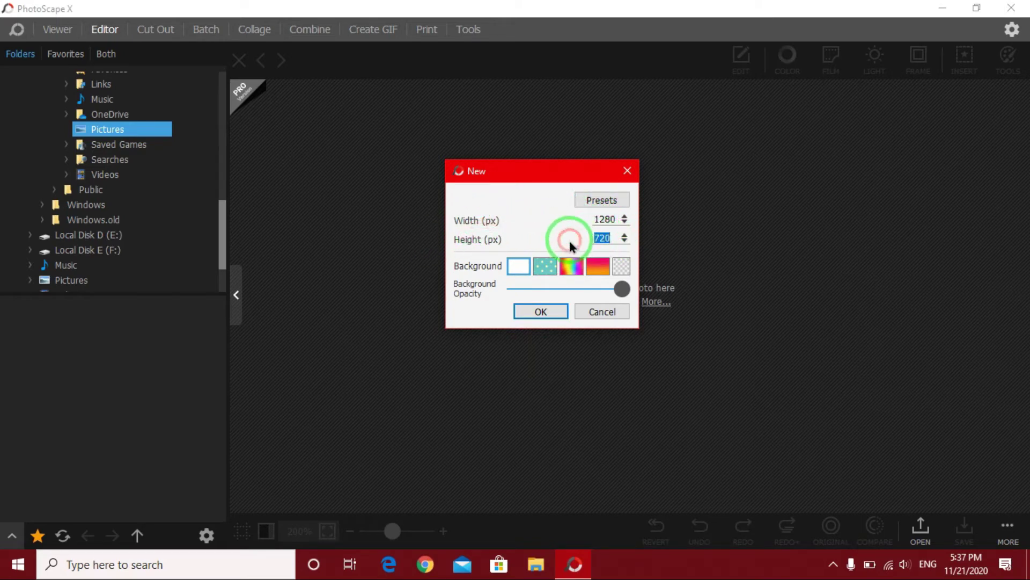
{"action": "left_click", "coordinate": [543, 311]}
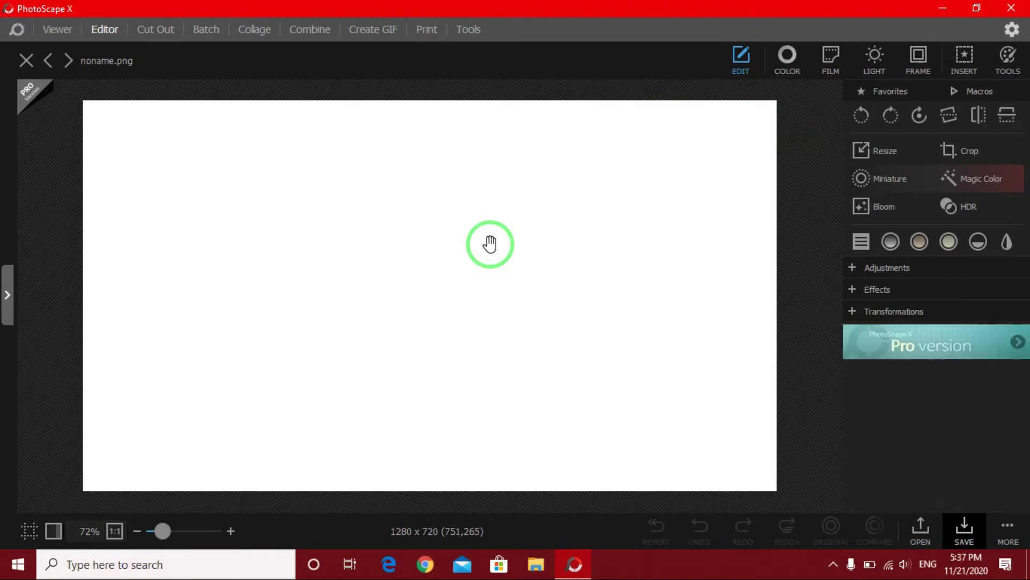
Insert the yellow grinning smiley sticker from the Insert sticker collection.
{"action": "left_click", "coordinate": [965, 58]}
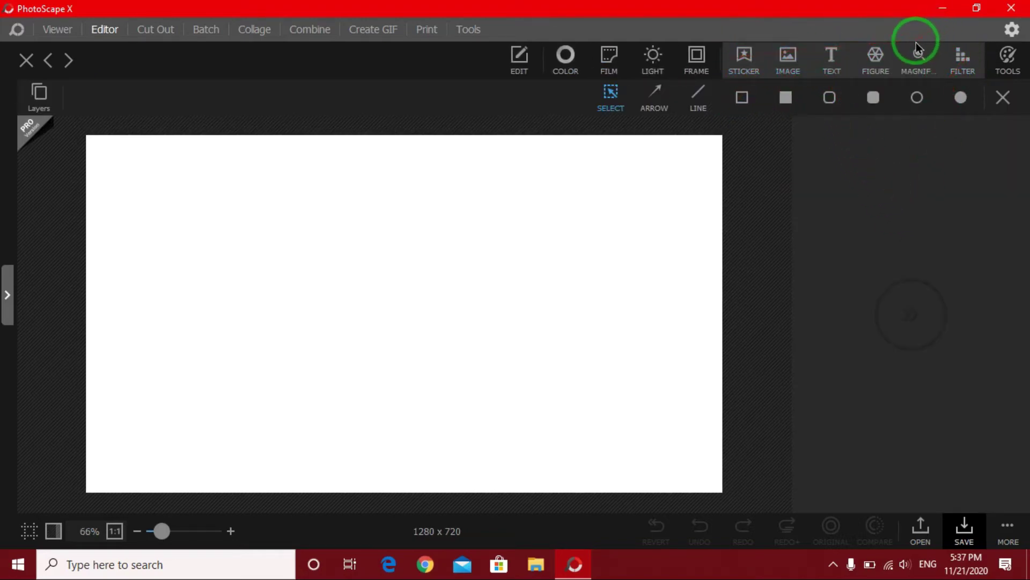
{"action": "left_click", "coordinate": [743, 62]}
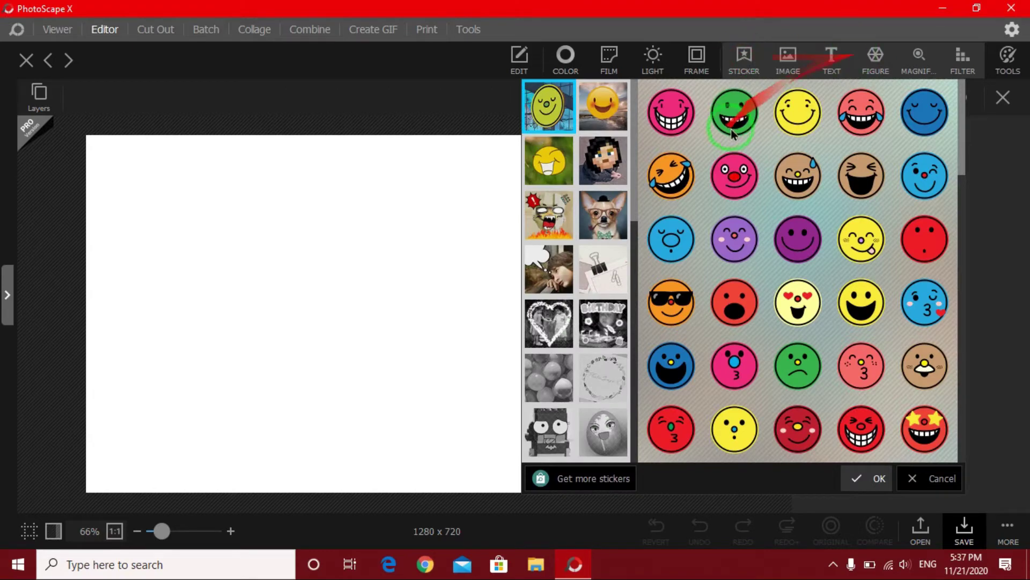
{"action": "scroll", "coordinate": [842, 171], "scroll_direction": "down", "scroll_amount": 1}
{"action": "scroll", "coordinate": [842, 171], "scroll_direction": "down", "scroll_amount": 1}
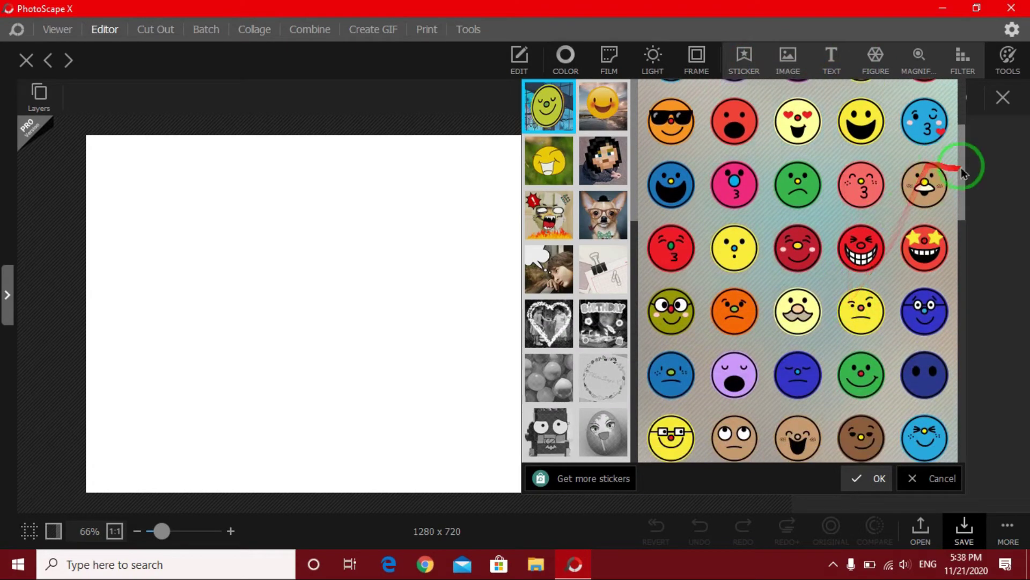
{"action": "mouse_move", "coordinate": [966, 165]}
{"action": "left_mouse_down"}
{"action": "mouse_move", "coordinate": [968, 346]}
{"action": "mouse_move", "coordinate": [942, 126]}
{"action": "left_mouse_up"}
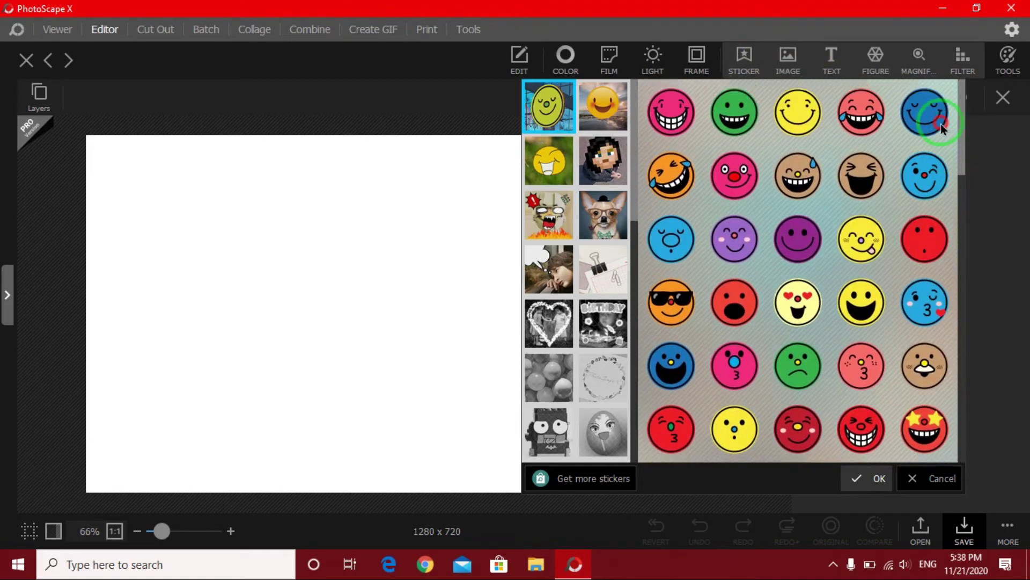
{"action": "left_click", "coordinate": [859, 294]}
{"action": "left_click", "coordinate": [879, 479]}
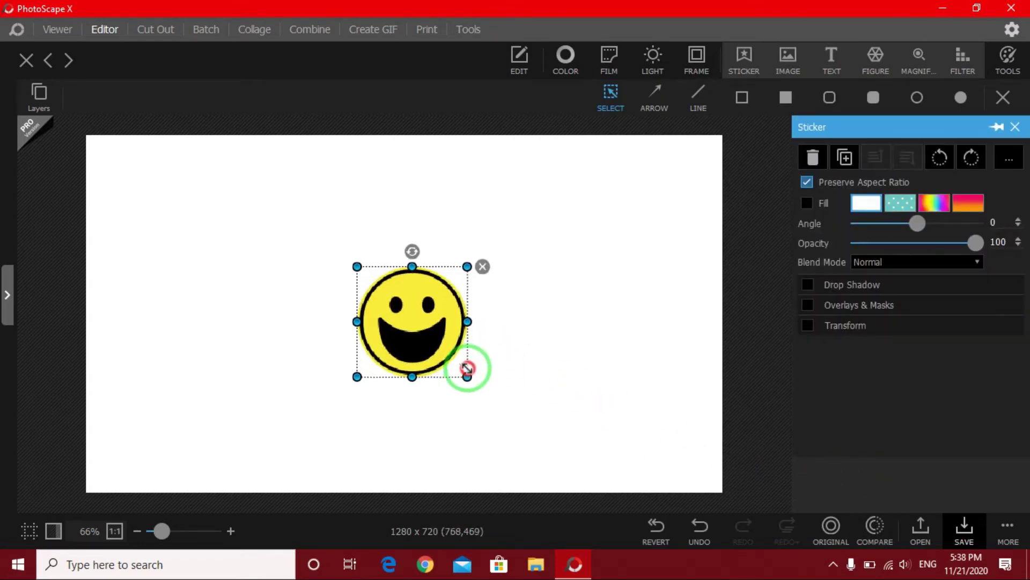
Enlarge the smiley slightly and move it up and left toward the centre.
{"action": "left_click_drag", "start_coordinate": [468, 376], "coordinate": [475, 362]}
{"action": "left_click_drag", "start_coordinate": [452, 322], "coordinate": [443, 325]}
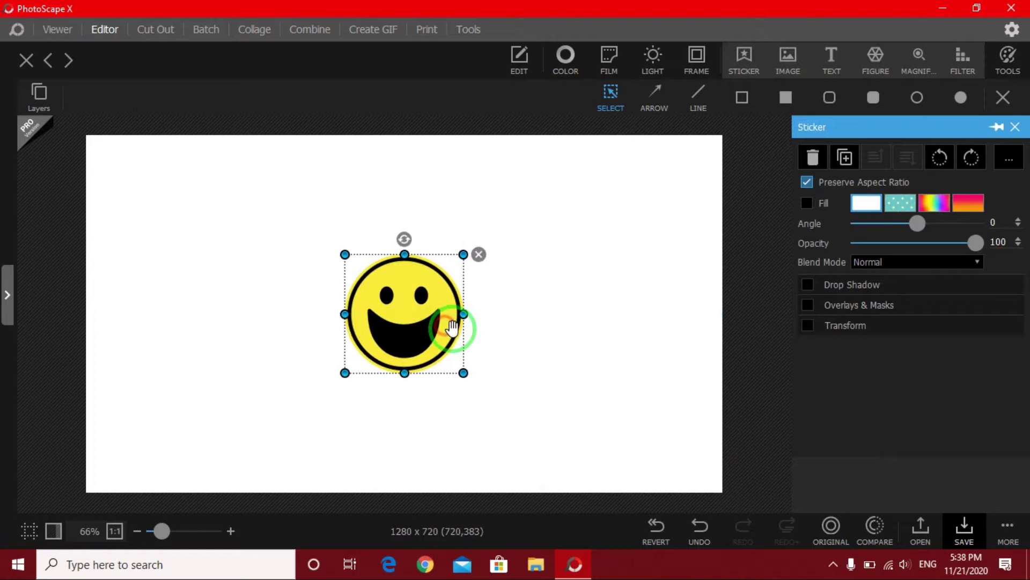
{"action": "left_click", "coordinate": [519, 340]}
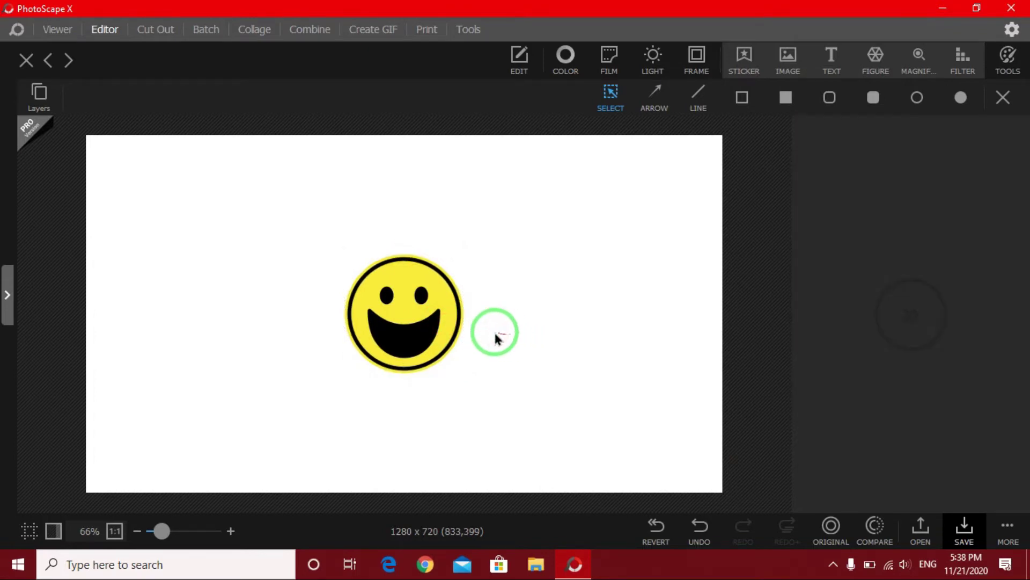
{"action": "left_click", "coordinate": [438, 322]}
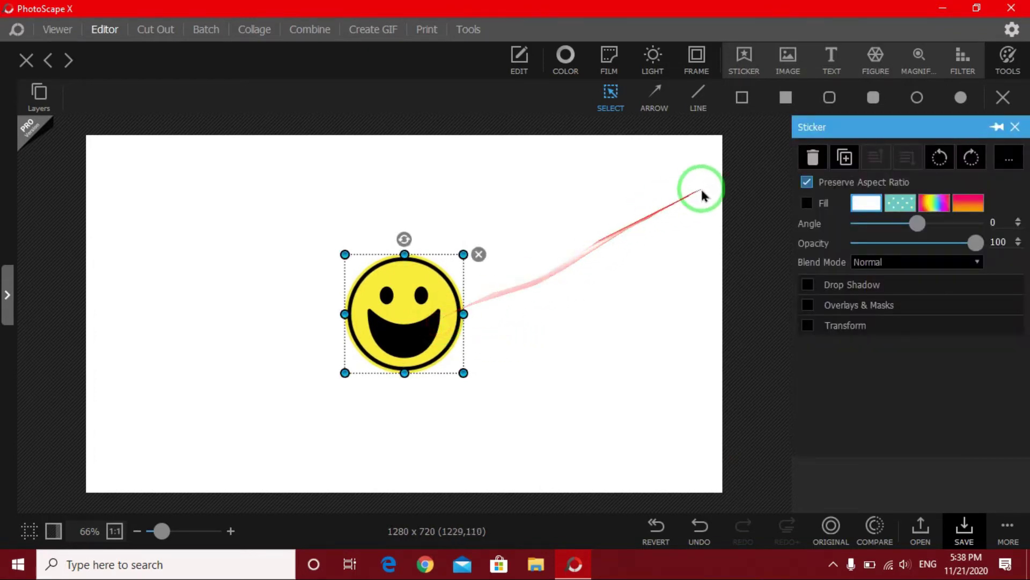
{"action": "left_click", "coordinate": [793, 66]}
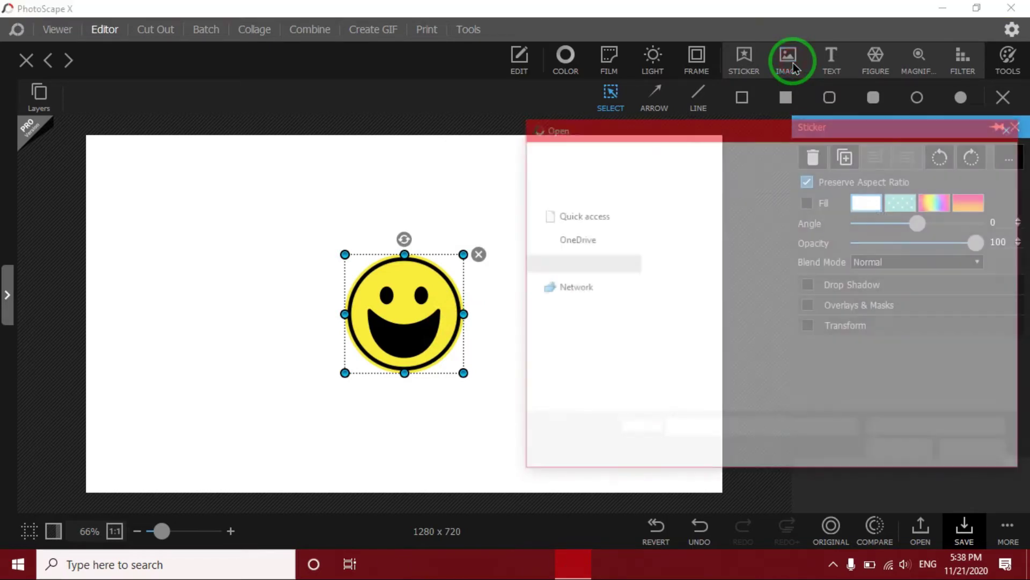
{"action": "left_click_drag", "start_coordinate": [774, 138], "coordinate": [616, 60]}
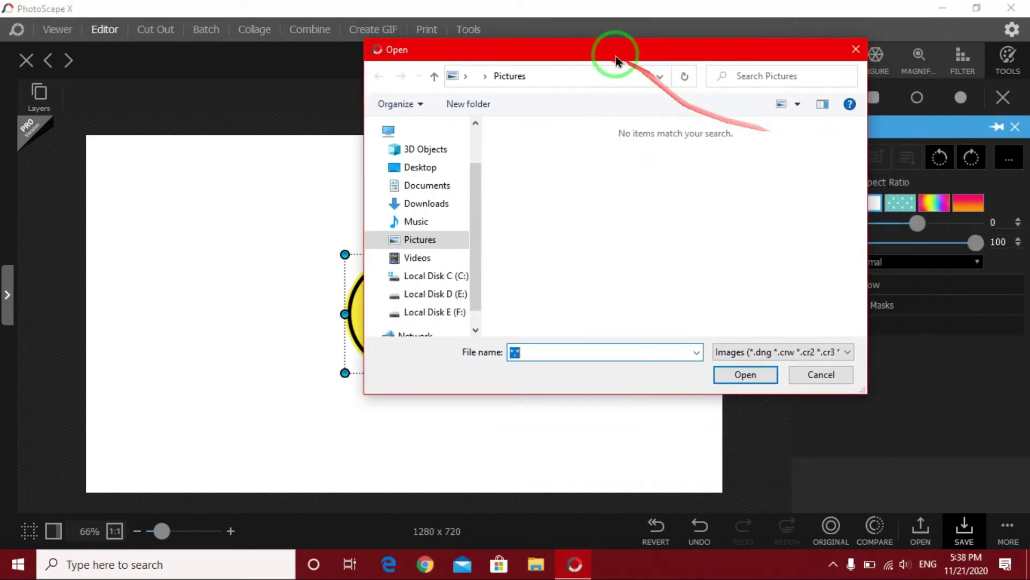
{"action": "left_click", "coordinate": [425, 203]}
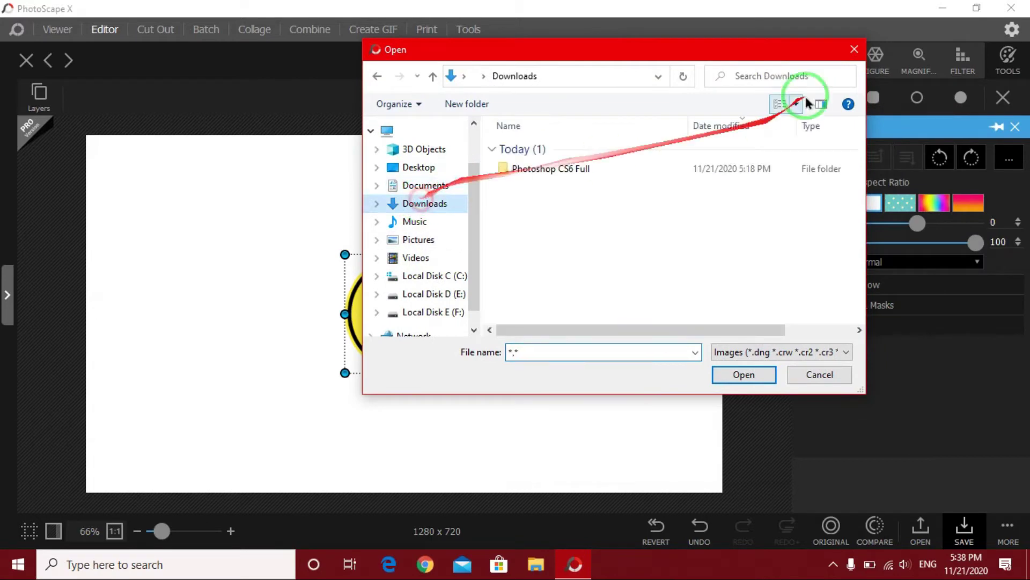
{"action": "left_click", "coordinate": [798, 373]}
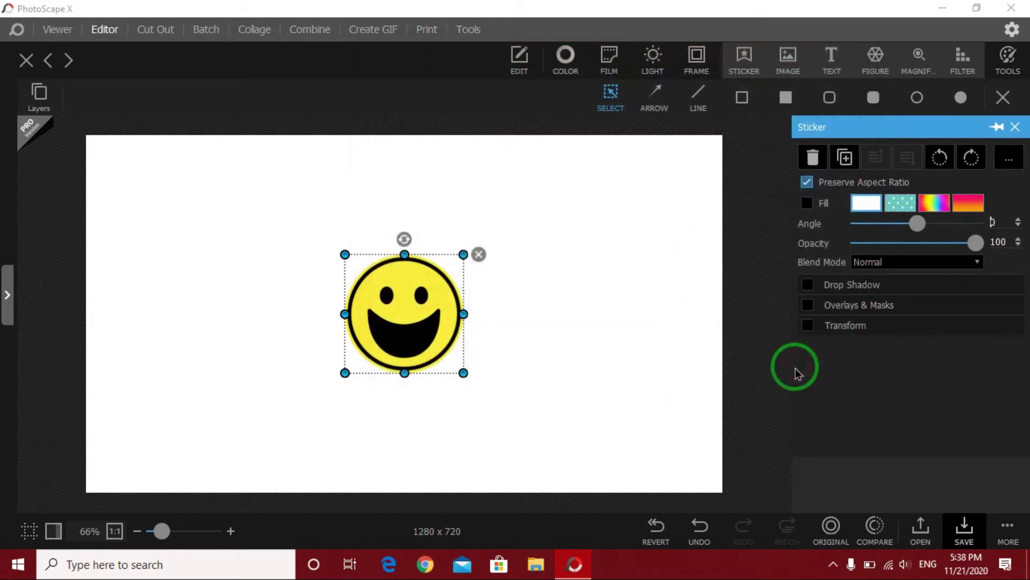
Add a text object reading 'SUBSCRIBE PLZ' in place of the placeholder.
{"action": "left_click", "coordinate": [833, 59]}
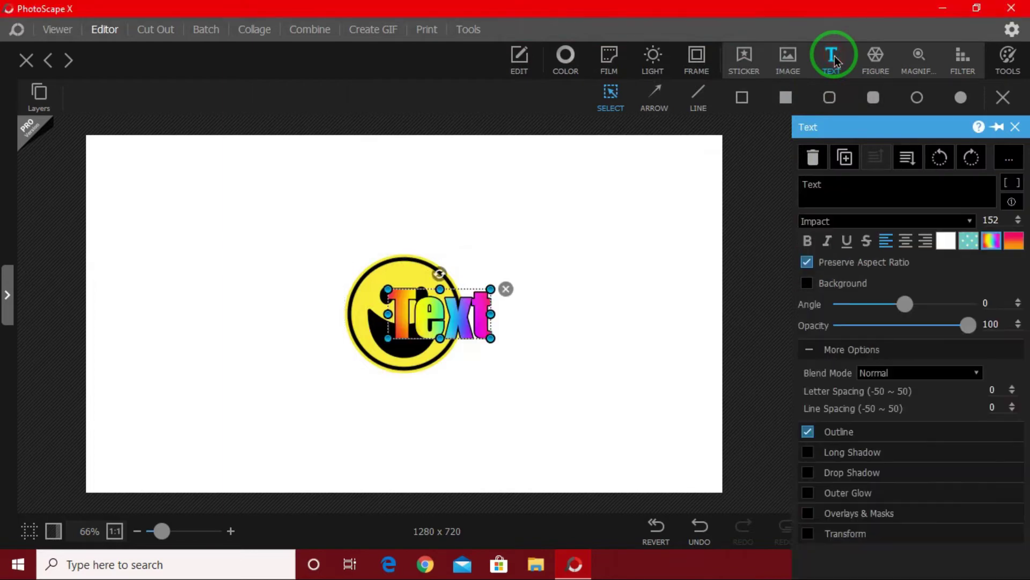
{"action": "left_click_drag", "start_coordinate": [460, 305], "coordinate": [558, 255]}
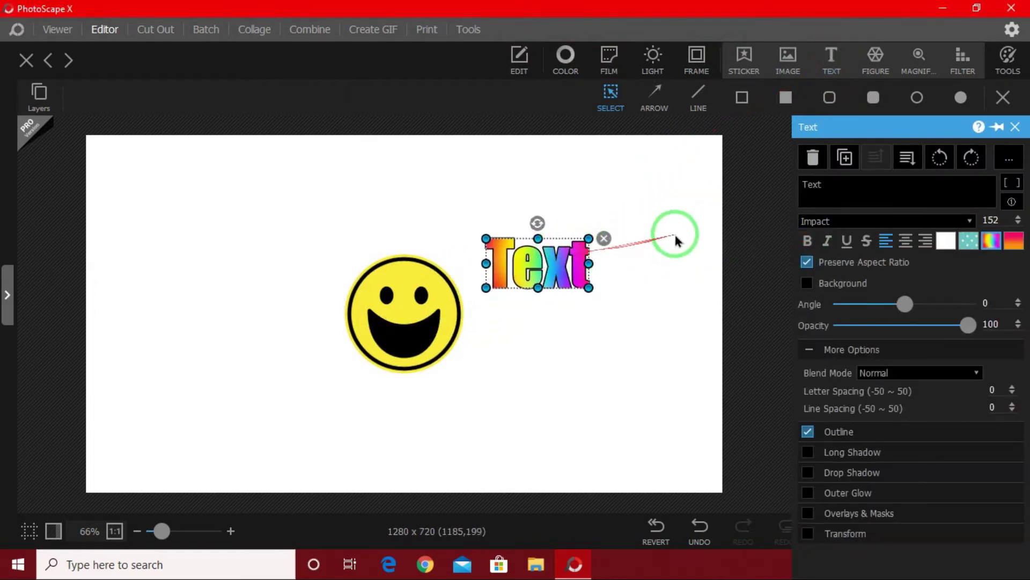
{"action": "left_click_drag", "start_coordinate": [800, 184], "coordinate": [837, 188]}
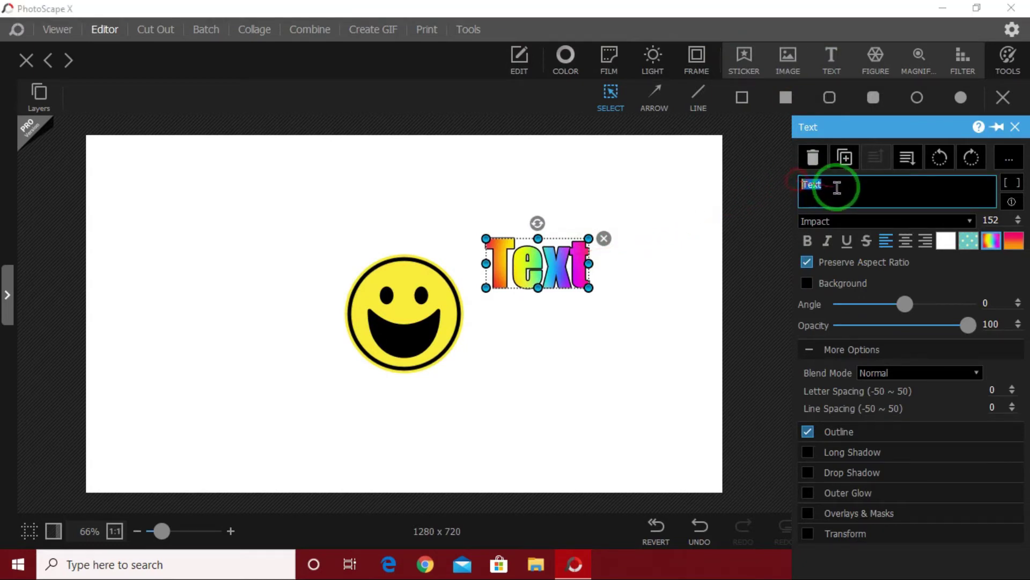
{"action": "key", "text": "BackSpace"}
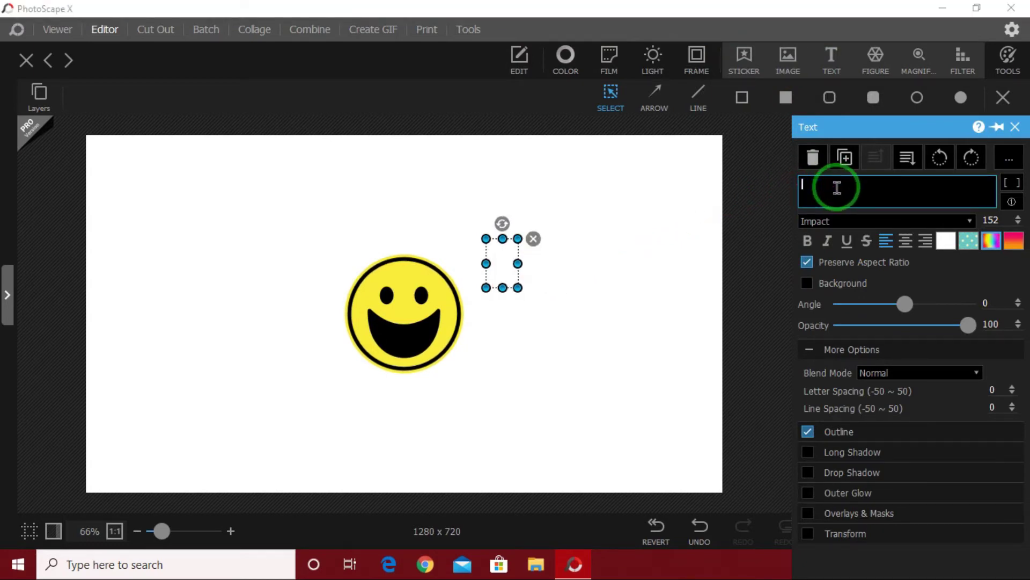
{"action": "type", "text": "SUBS"}
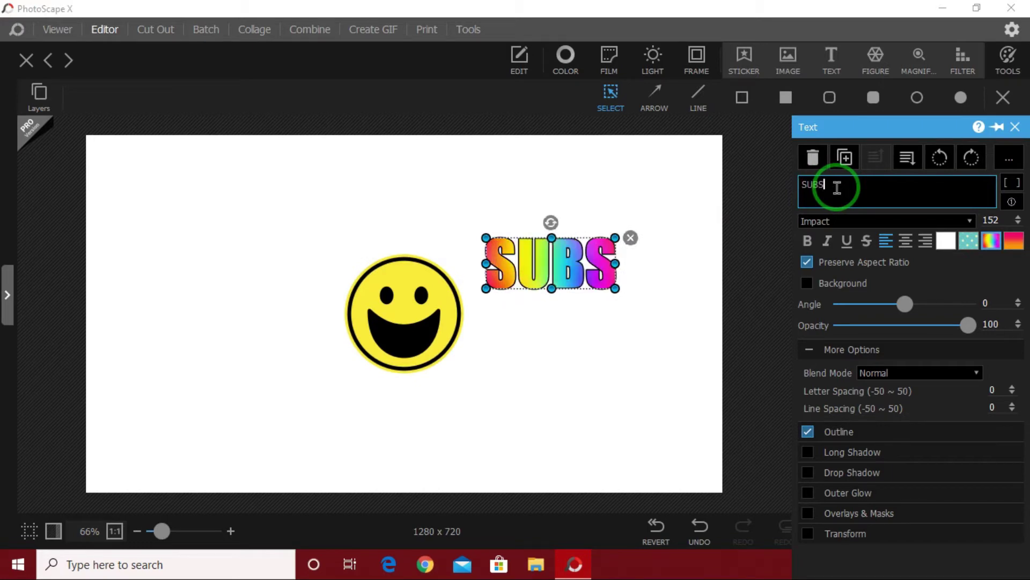
{"action": "type", "text": "CRIBE PLZ"}
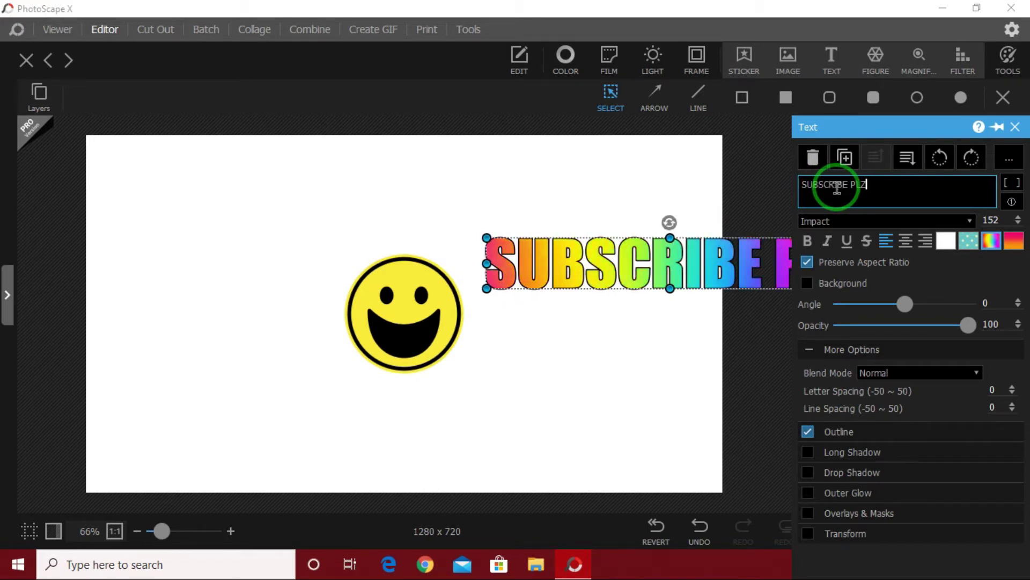
Place the text just beneath the smiley and raise the smiley higher.
{"action": "mouse_move", "coordinate": [721, 267]}
{"action": "left_mouse_down"}
{"action": "mouse_move", "coordinate": [463, 398]}
{"action": "mouse_move", "coordinate": [460, 413]}
{"action": "left_mouse_up"}
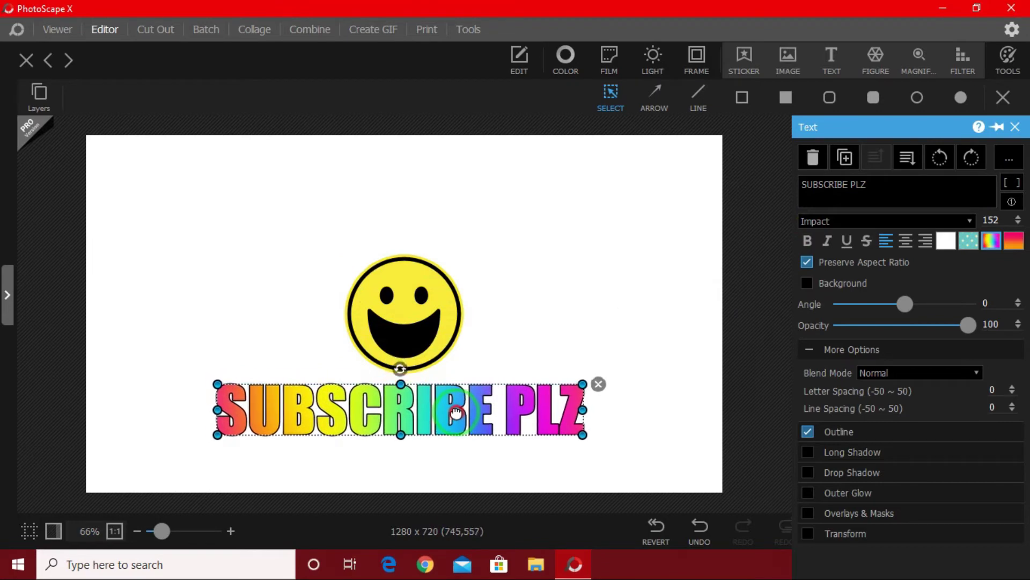
{"action": "left_click_drag", "start_coordinate": [441, 304], "coordinate": [441, 223]}
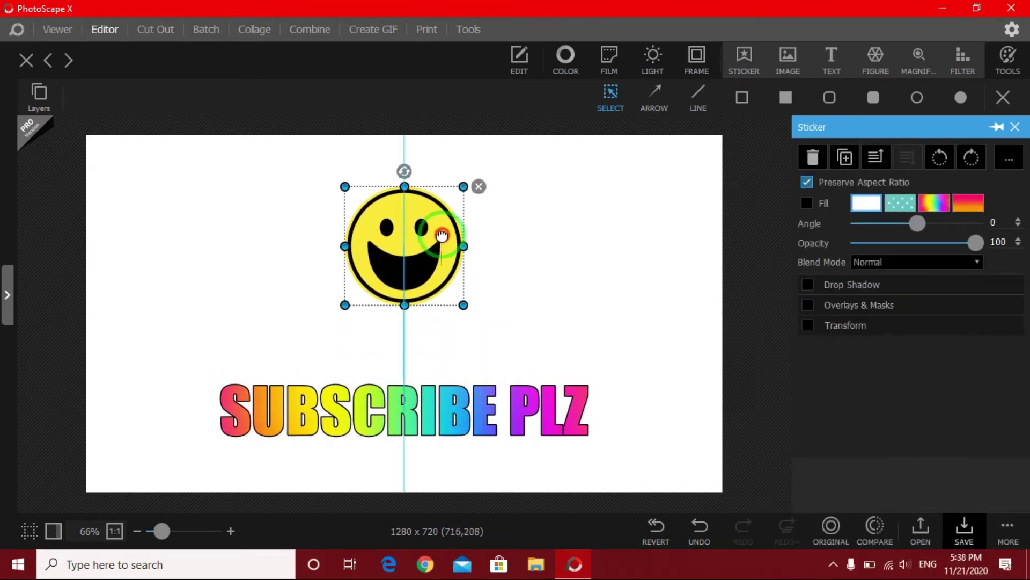
{"action": "left_click_drag", "start_coordinate": [448, 426], "coordinate": [454, 366]}
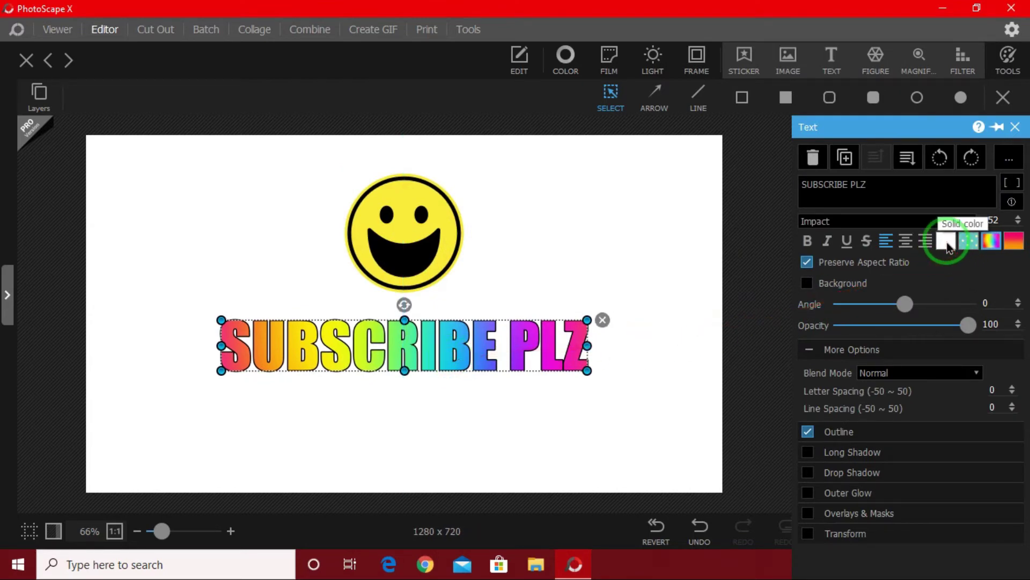
Colour 'SUBSCRIBE PLZ' solid red with a thickness-10 black outline and no long shadow.
{"action": "left_click", "coordinate": [947, 244]}
{"action": "left_click", "coordinate": [886, 238]}
{"action": "left_click", "coordinate": [818, 242]}
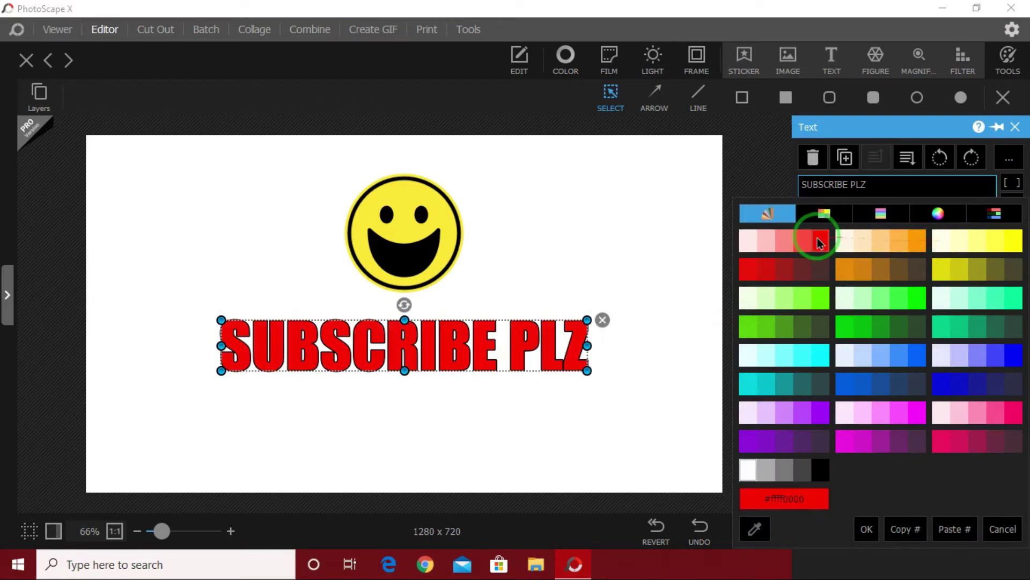
{"action": "left_click", "coordinate": [818, 243]}
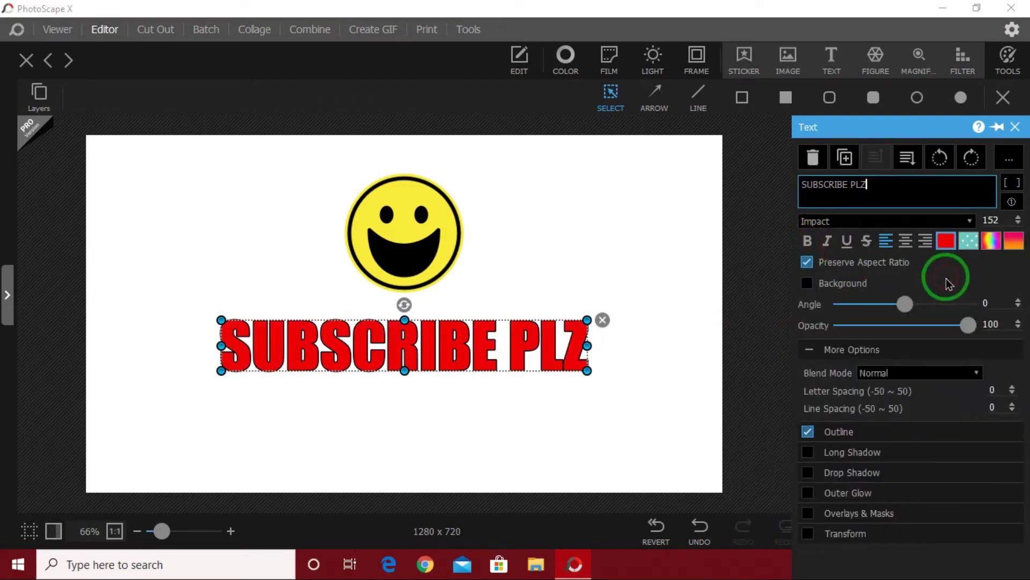
{"action": "left_click", "coordinate": [810, 432]}
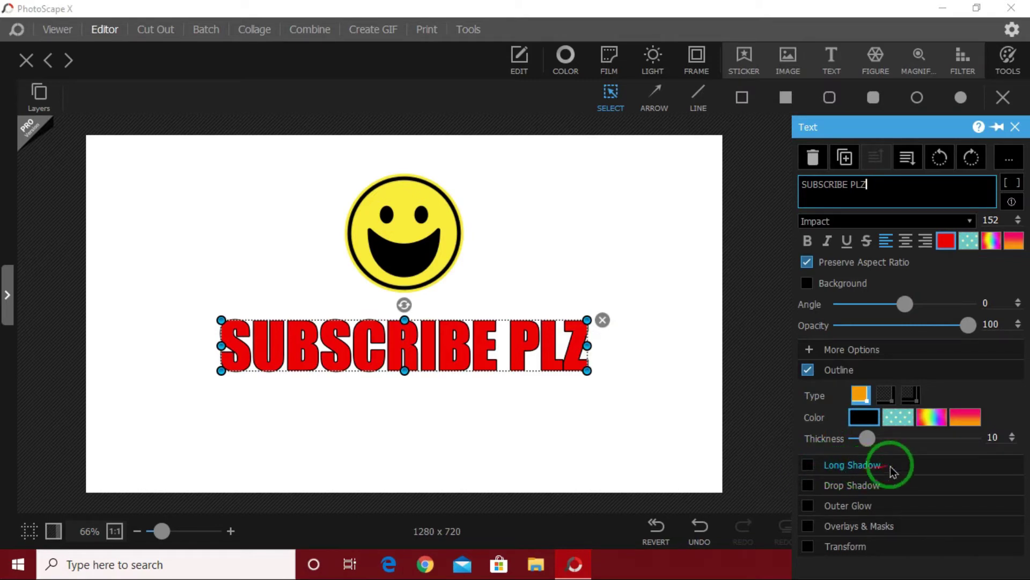
{"action": "left_click", "coordinate": [821, 468]}
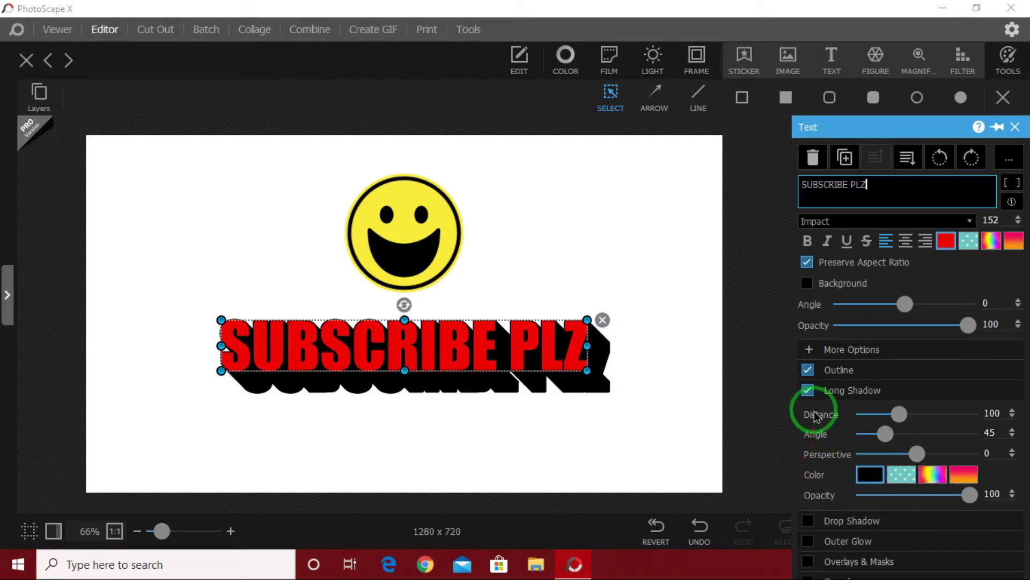
{"action": "left_click", "coordinate": [808, 390]}
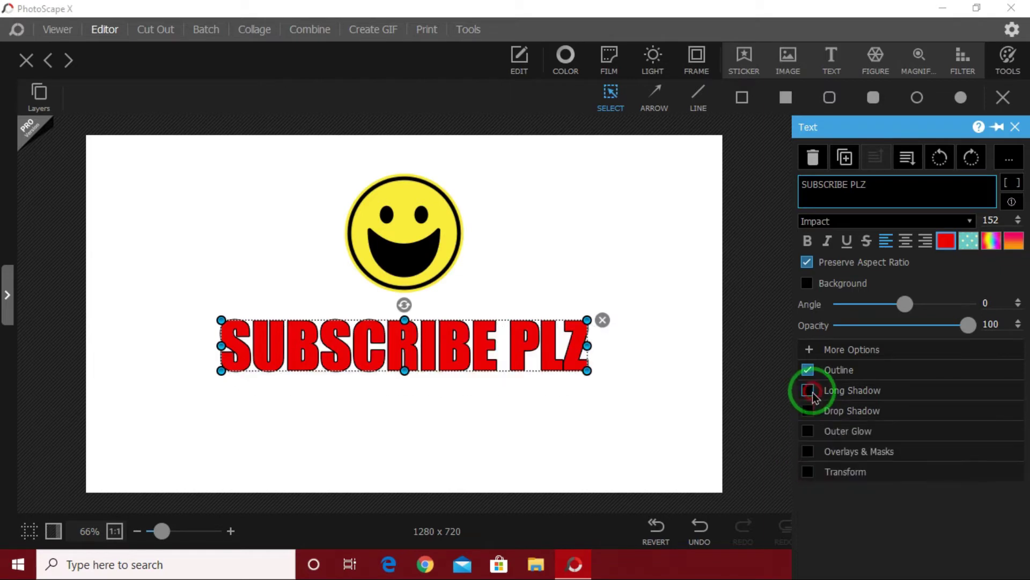
Browse the Figure shape categories and cancel without adding a shape.
{"action": "left_click", "coordinate": [876, 59]}
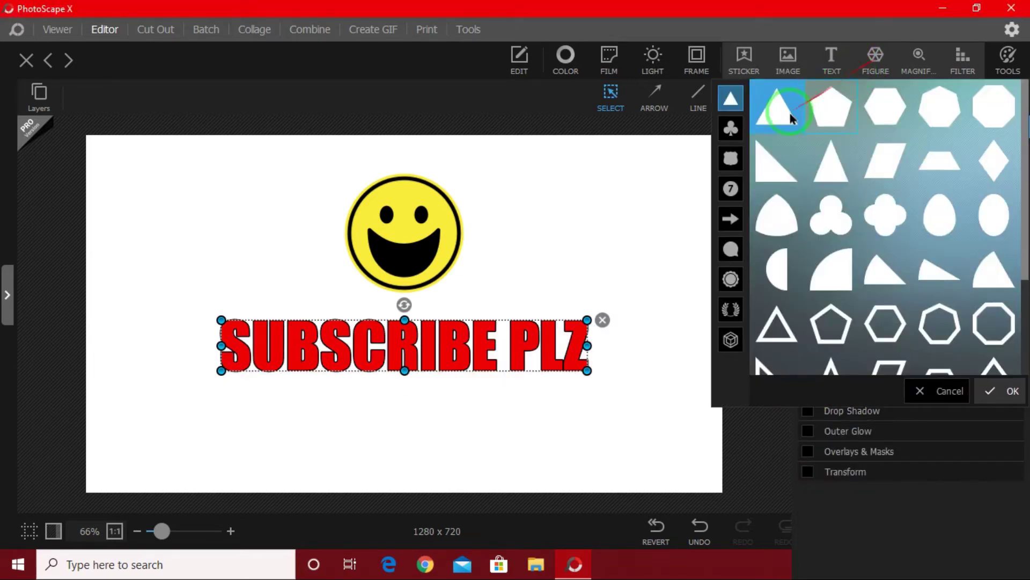
{"action": "left_click", "coordinate": [731, 127]}
{"action": "left_click", "coordinate": [731, 157]}
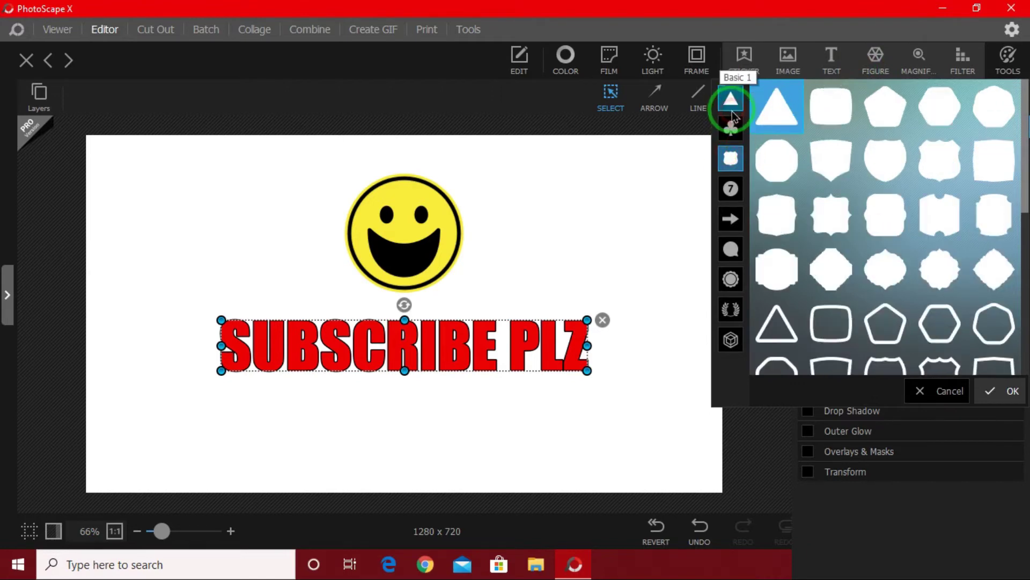
{"action": "left_click", "coordinate": [731, 109]}
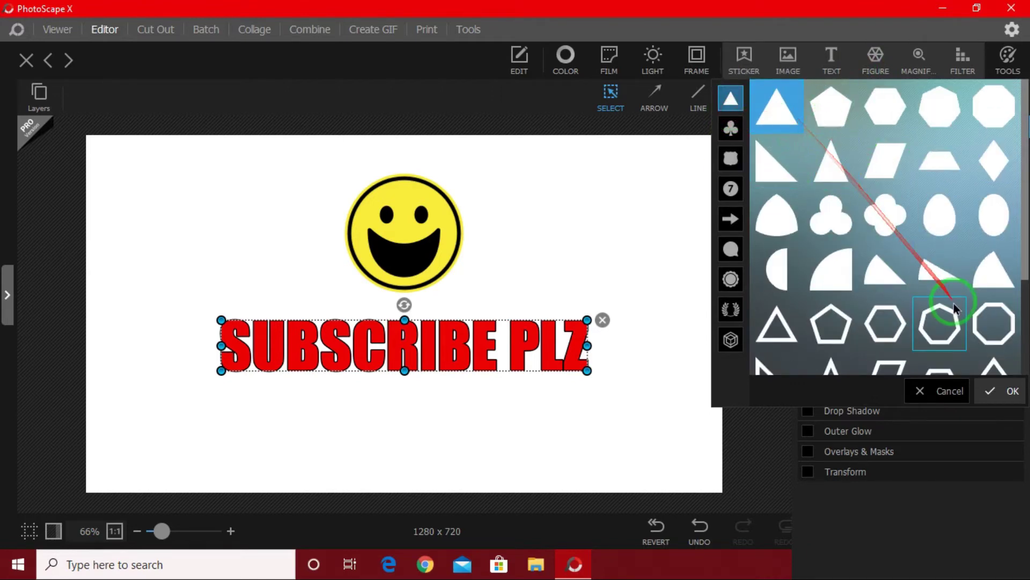
{"action": "scroll", "coordinate": [954, 303], "scroll_direction": "down", "scroll_amount": 1}
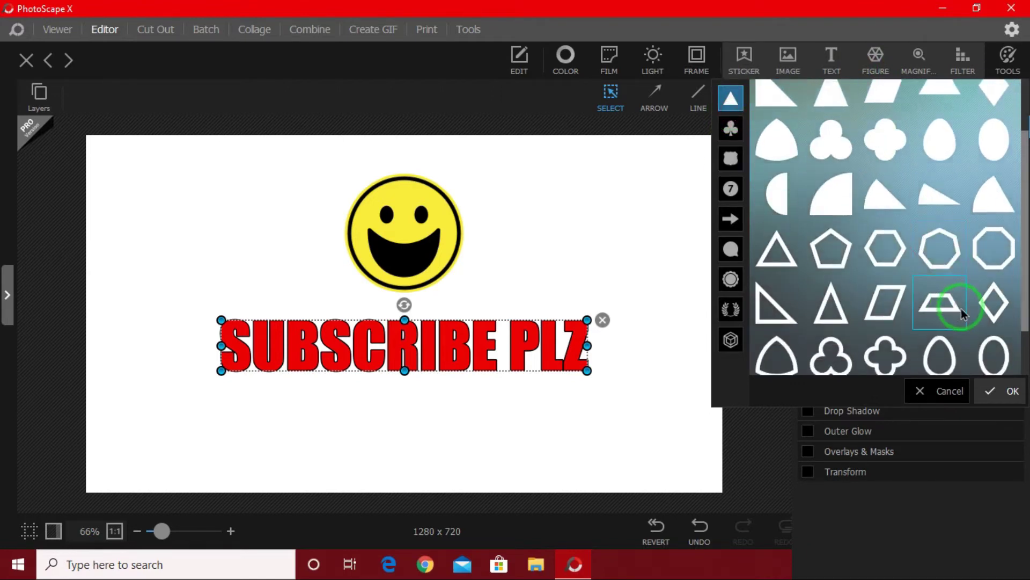
{"action": "left_click", "coordinate": [942, 394]}
Try a magnifier box over the text, delete it, and glance at the Filter list.
{"action": "left_click", "coordinate": [919, 58]}
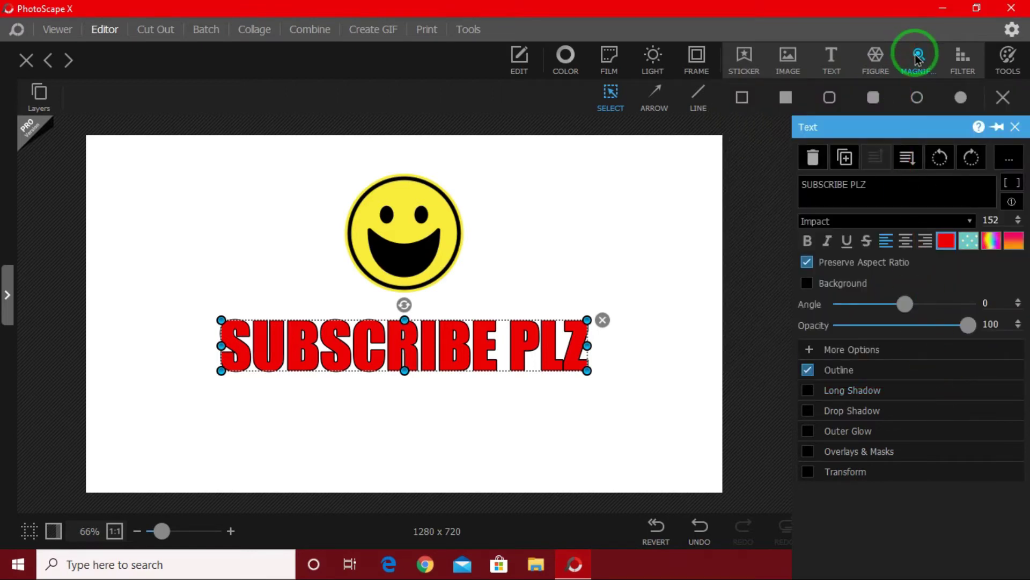
{"action": "left_click_drag", "start_coordinate": [440, 260], "coordinate": [605, 234]}
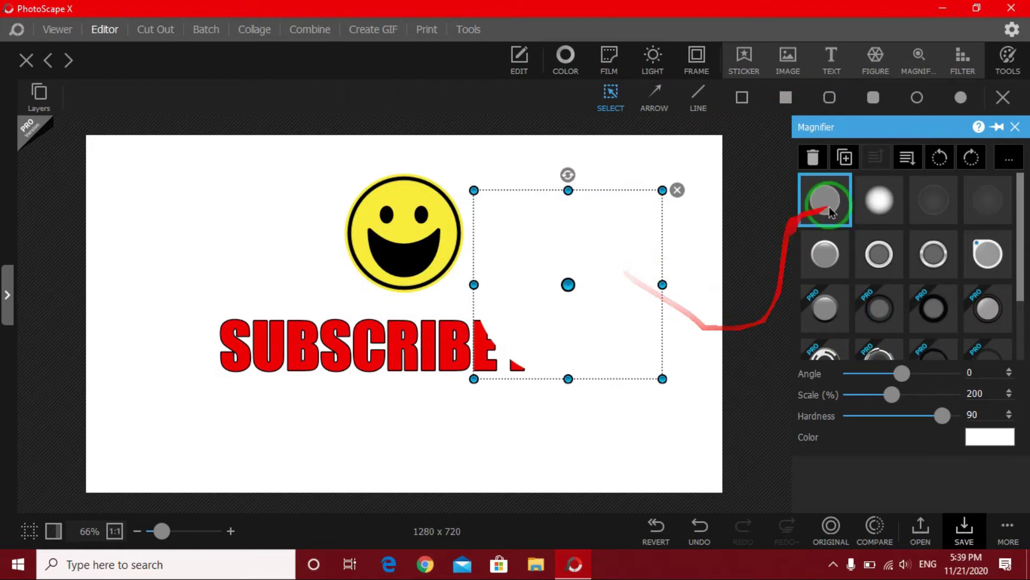
{"action": "left_click", "coordinate": [1015, 127]}
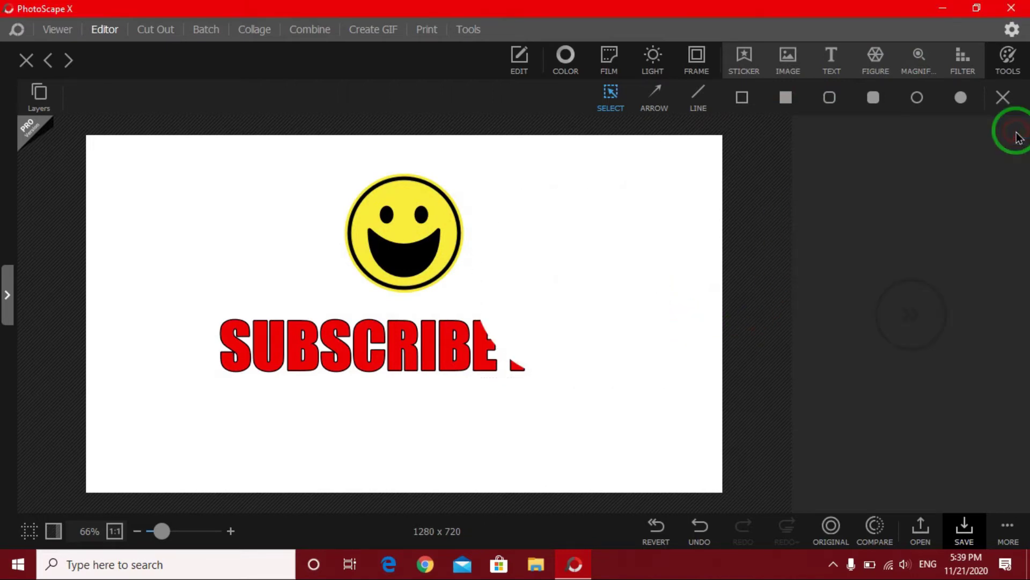
{"action": "left_click", "coordinate": [526, 272]}
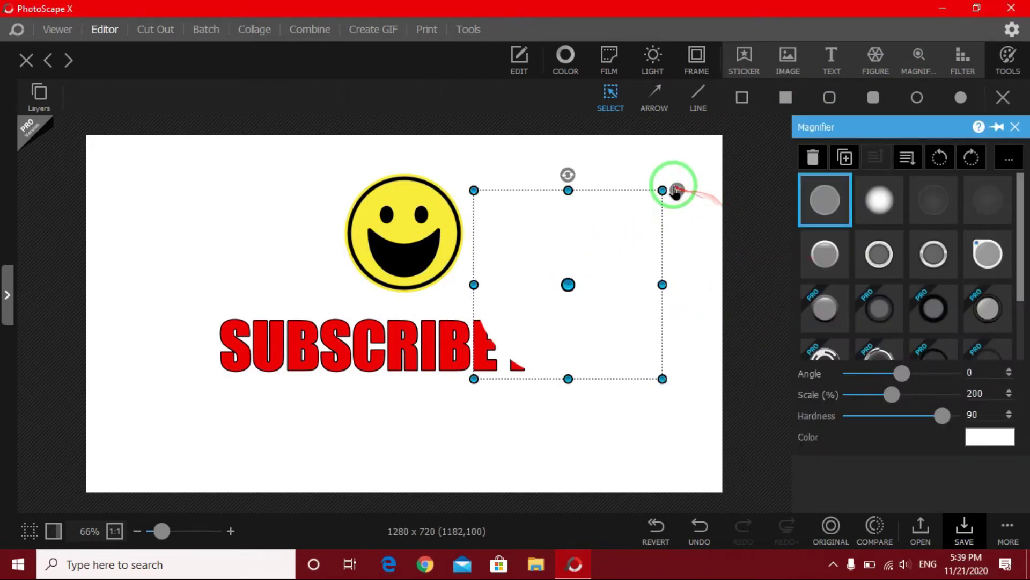
{"action": "key", "text": "Delete"}
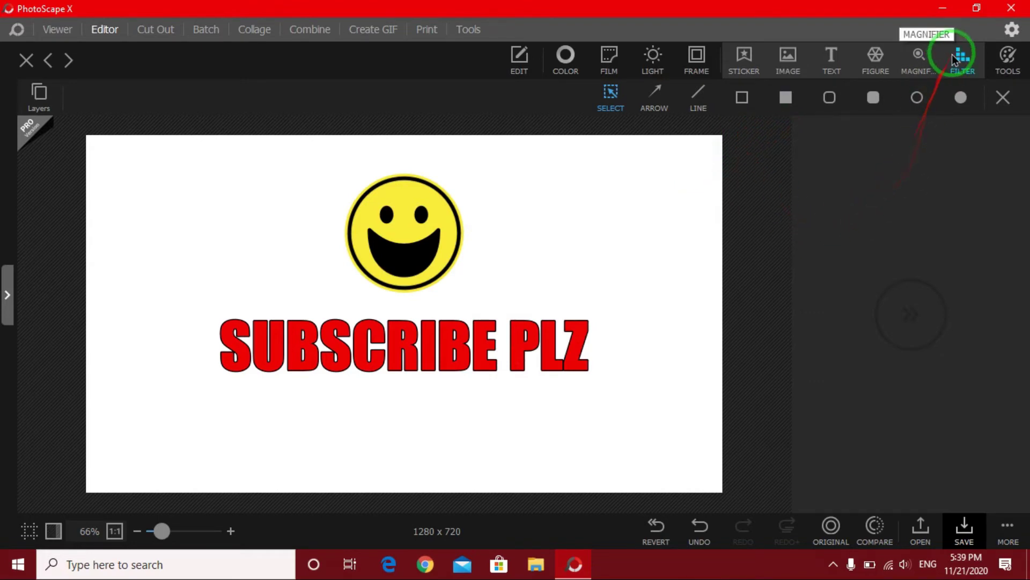
{"action": "left_click", "coordinate": [952, 54]}
{"action": "left_click", "coordinate": [829, 228]}
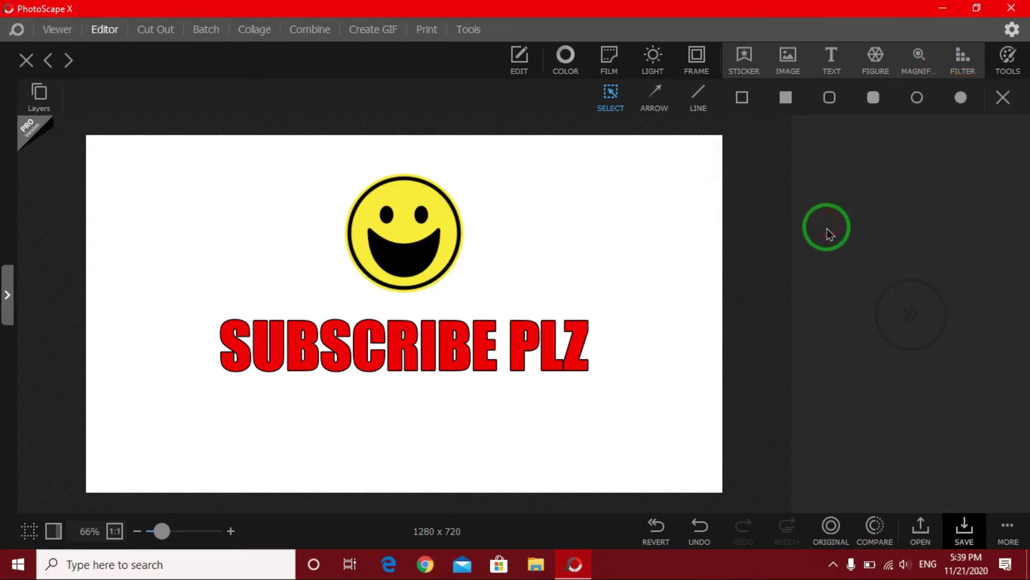
Draw a black arrow of thickness 27 to the right of the smiley.
{"action": "left_click", "coordinate": [656, 96]}
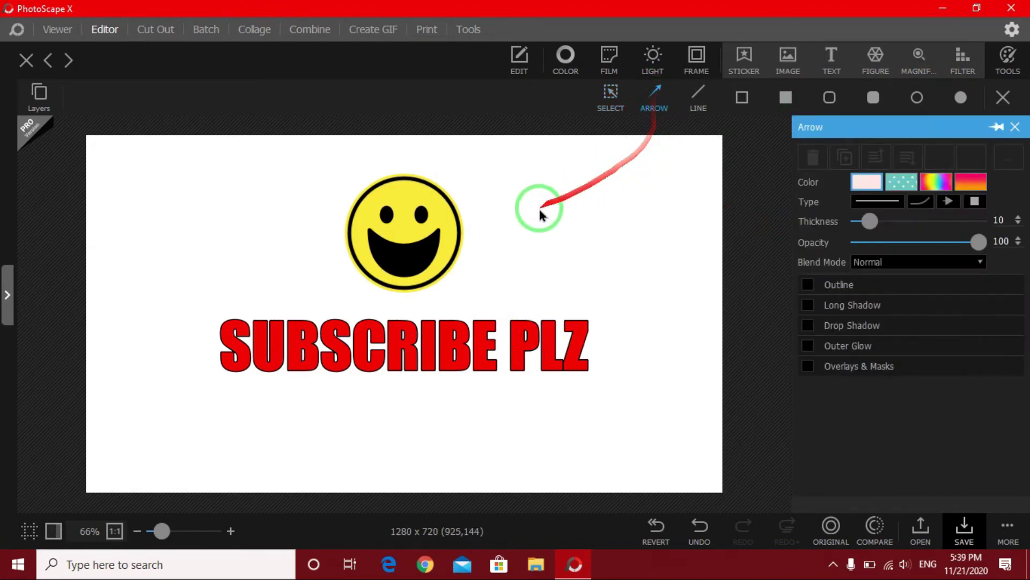
{"action": "left_click_drag", "start_coordinate": [512, 252], "coordinate": [618, 193]}
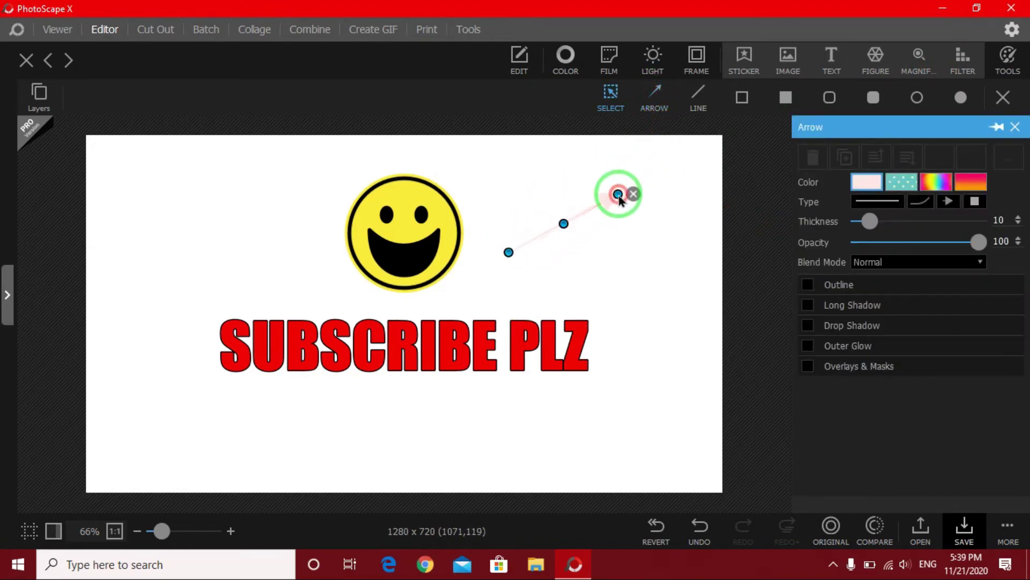
{"action": "left_click", "coordinate": [561, 225]}
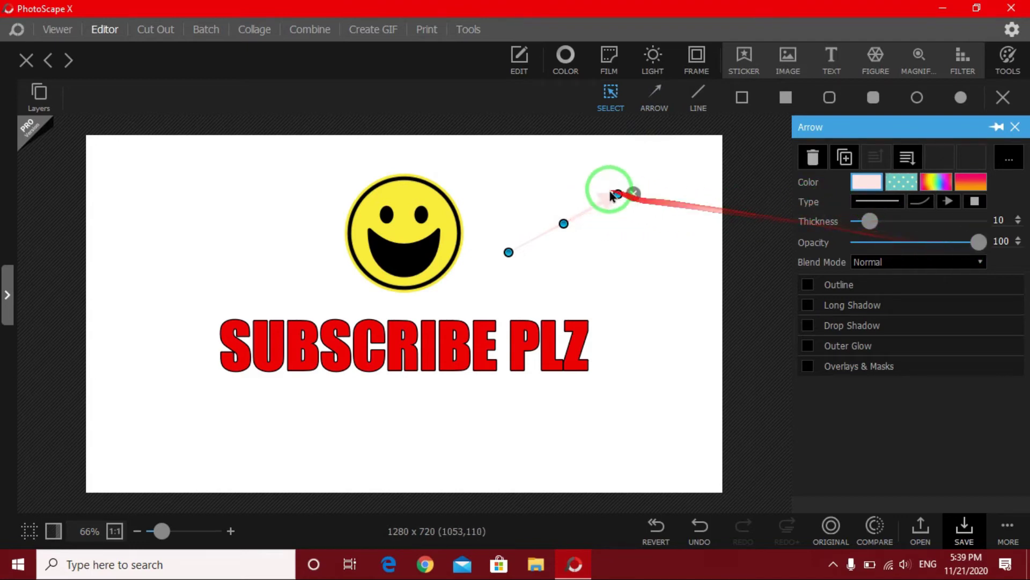
{"action": "left_click_drag", "start_coordinate": [568, 224], "coordinate": [582, 216]}
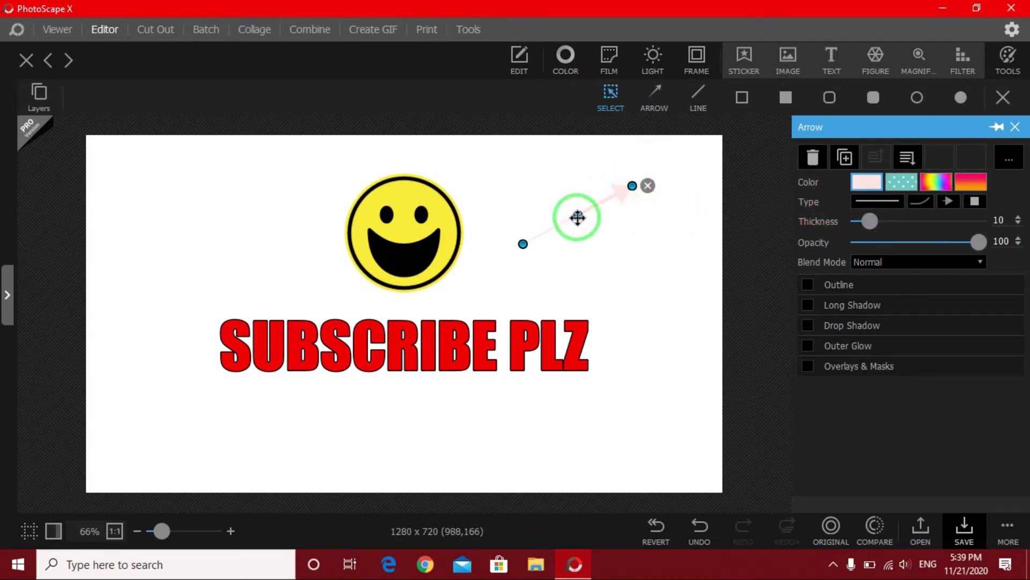
{"action": "left_click", "coordinate": [859, 183]}
{"action": "left_click", "coordinate": [788, 438]}
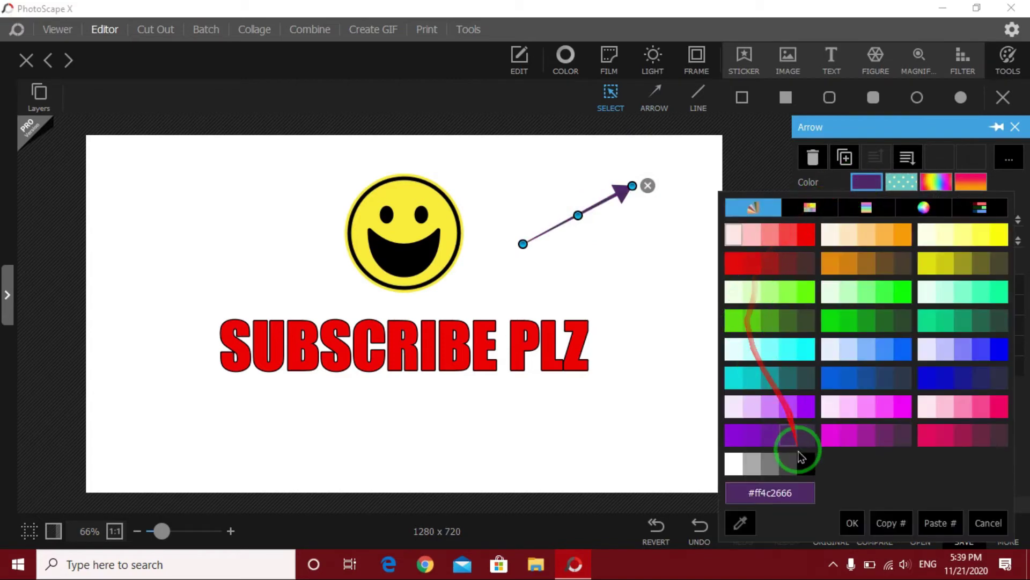
{"action": "double_click", "coordinate": [801, 456]}
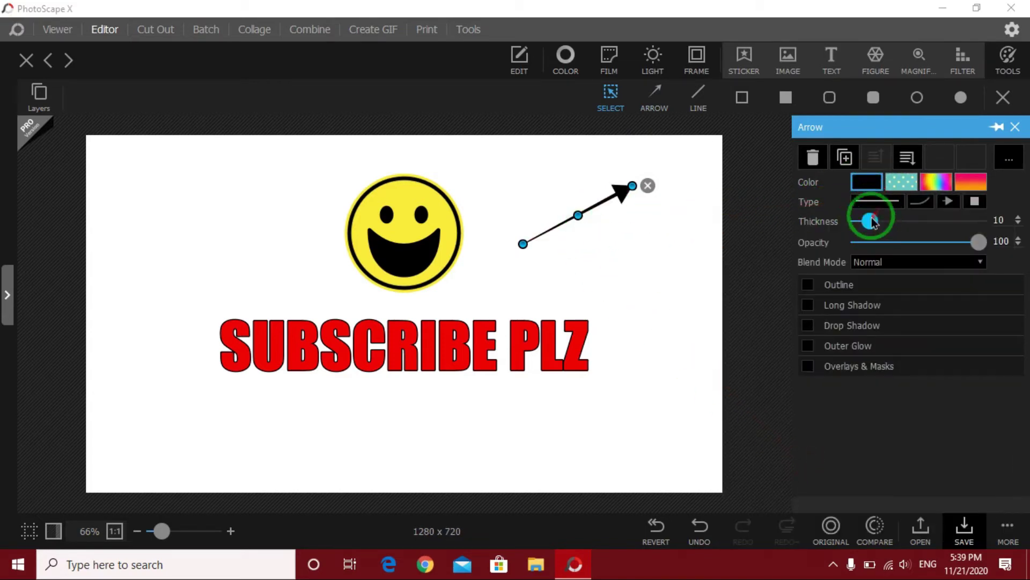
{"action": "left_click_drag", "start_coordinate": [872, 221], "coordinate": [882, 221]}
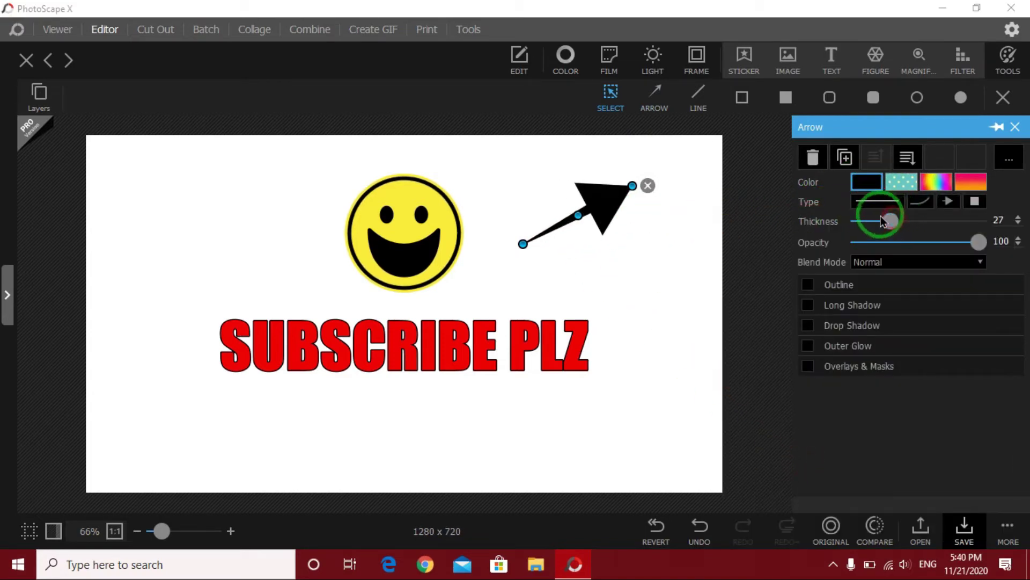
{"action": "left_click_drag", "start_coordinate": [596, 212], "coordinate": [584, 228]}
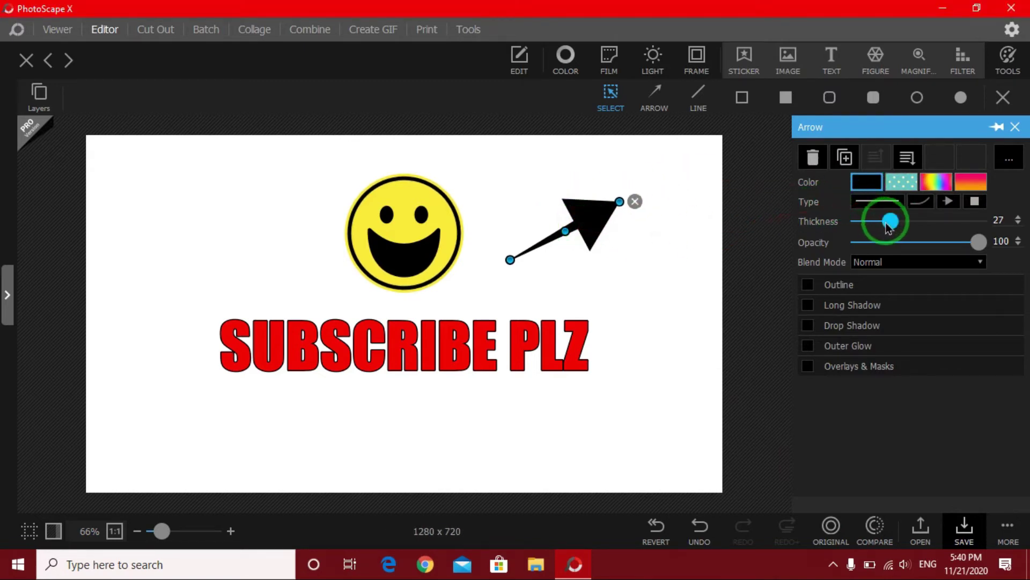
Switch the arrow to the curved line type and bend its shaft into a curve.
{"action": "left_click", "coordinate": [924, 204]}
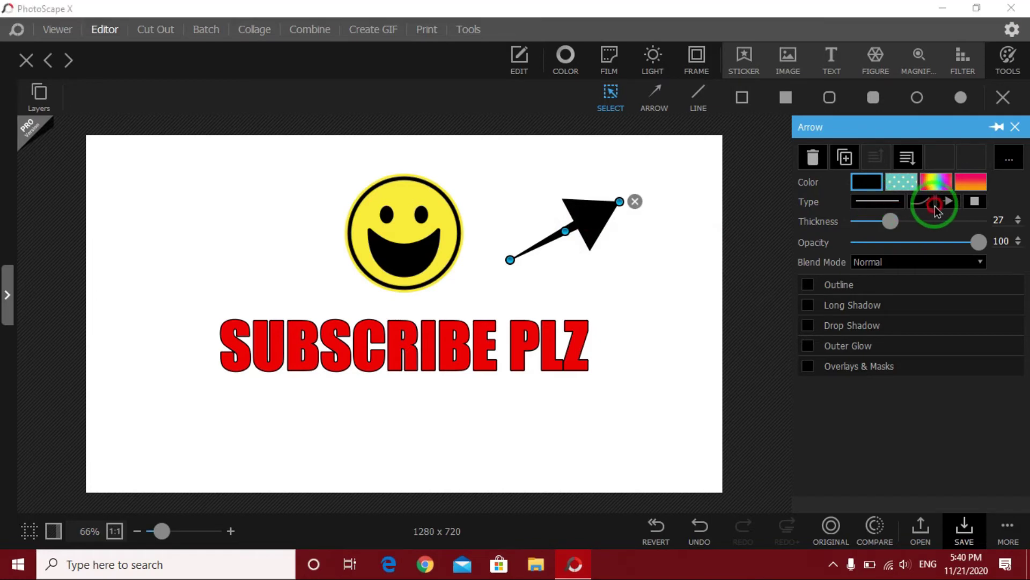
{"action": "left_click", "coordinate": [924, 248]}
{"action": "left_click_drag", "start_coordinate": [566, 231], "coordinate": [575, 266]}
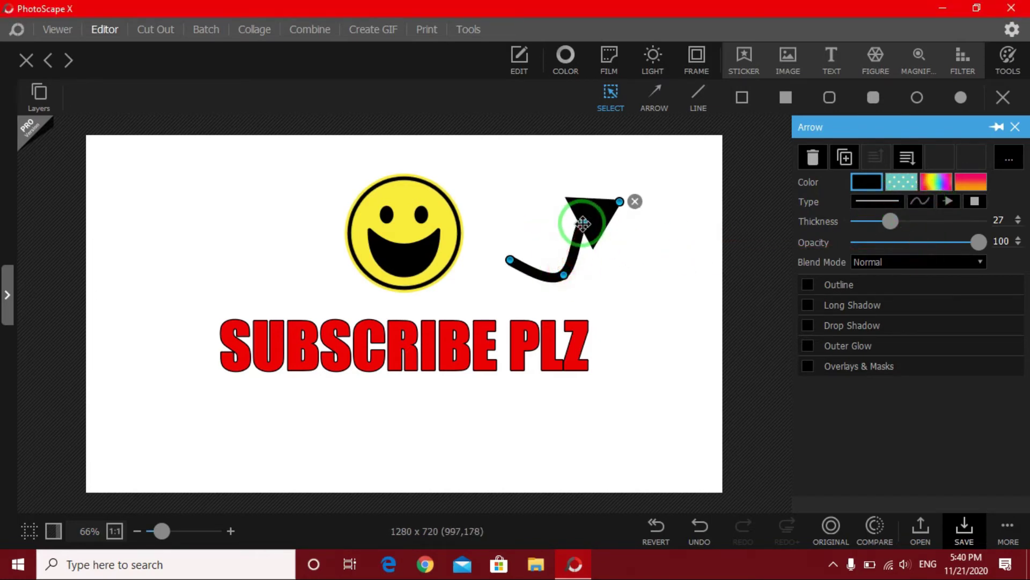
{"action": "left_click_drag", "start_coordinate": [582, 222], "coordinate": [563, 221]}
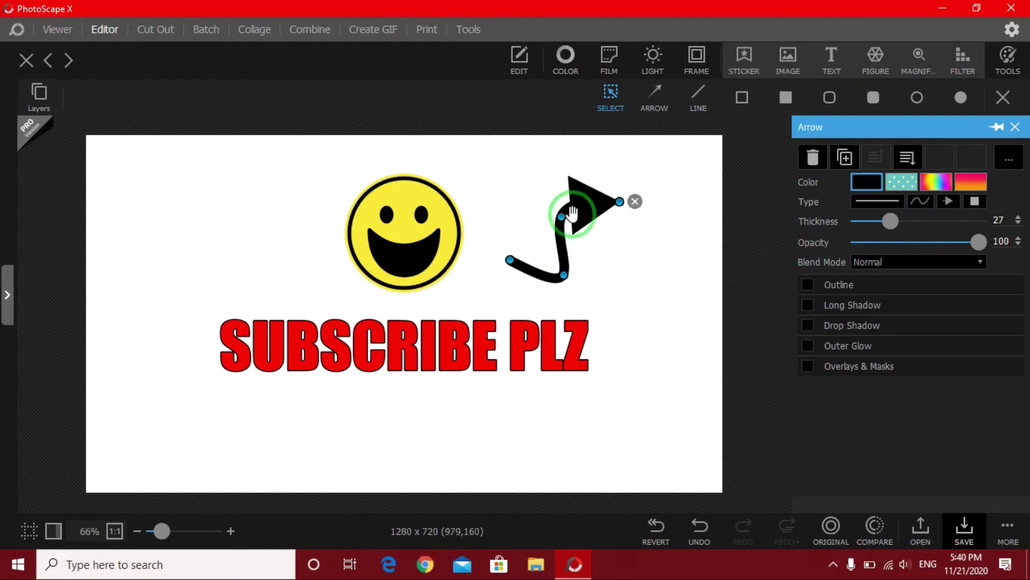
{"action": "left_click_drag", "start_coordinate": [572, 213], "coordinate": [622, 244]}
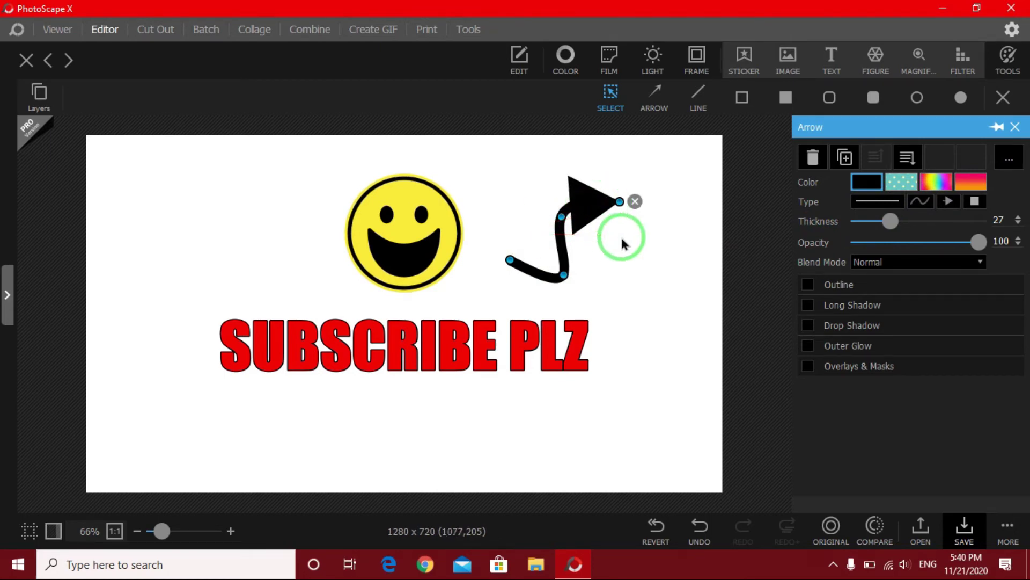
{"action": "left_click", "coordinate": [651, 244]}
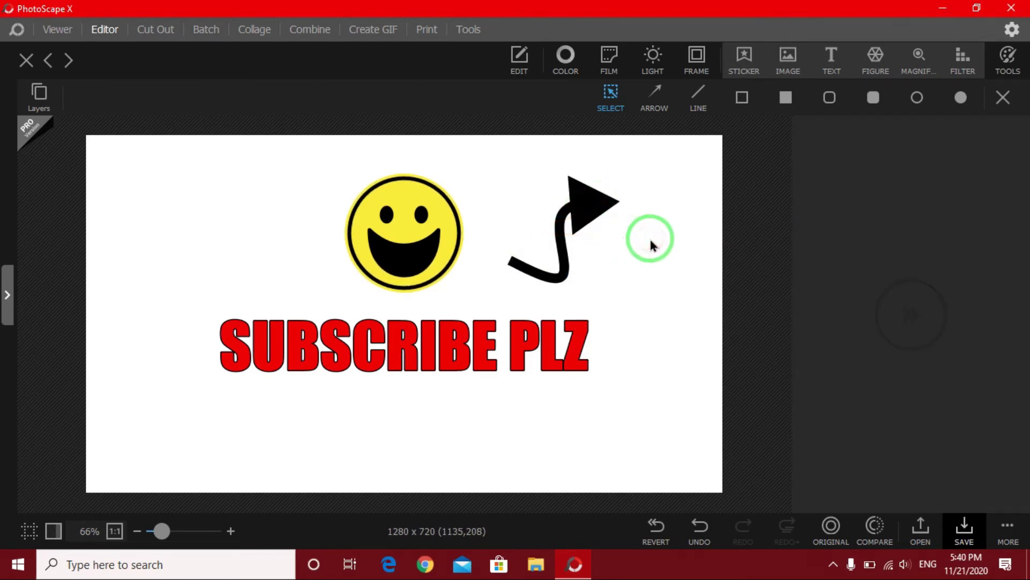
Draw a black rectangle frame of thickness 20 aligned to the canvas edges.
{"action": "left_click", "coordinate": [592, 209]}
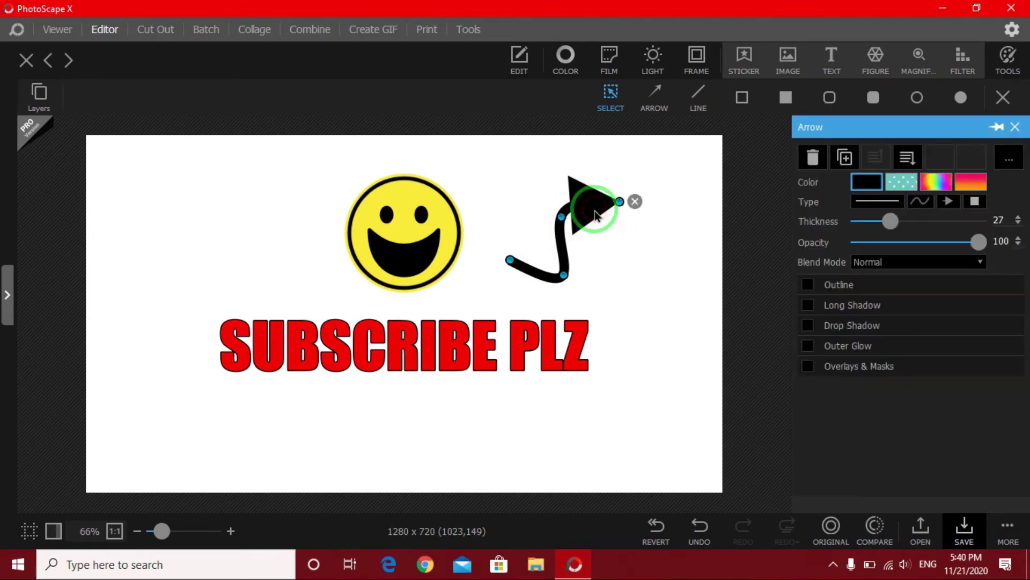
{"action": "left_click", "coordinate": [743, 97]}
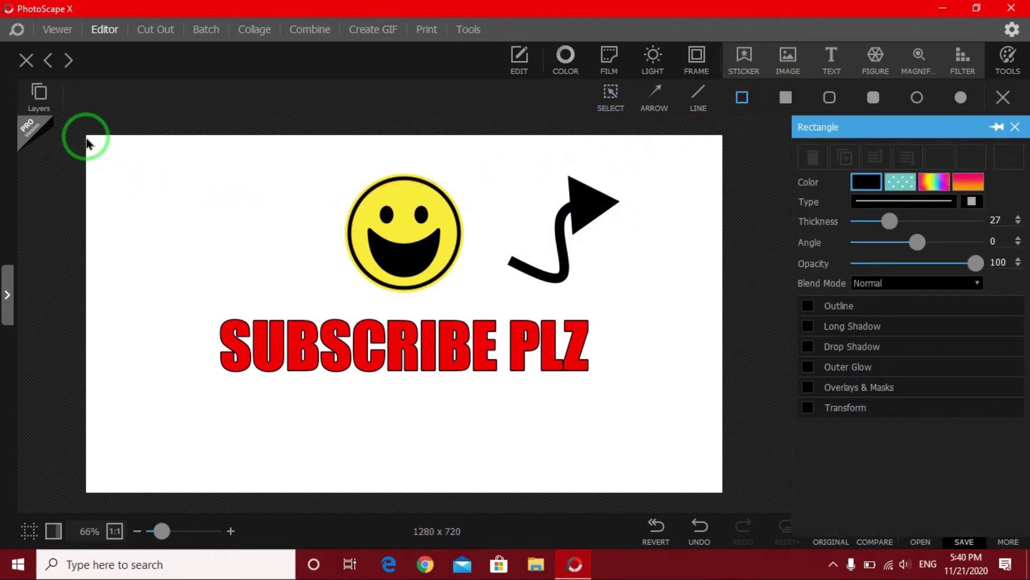
{"action": "mouse_move", "coordinate": [87, 137]}
{"action": "left_mouse_down"}
{"action": "mouse_move", "coordinate": [722, 498]}
{"action": "mouse_move", "coordinate": [719, 490]}
{"action": "left_mouse_up"}
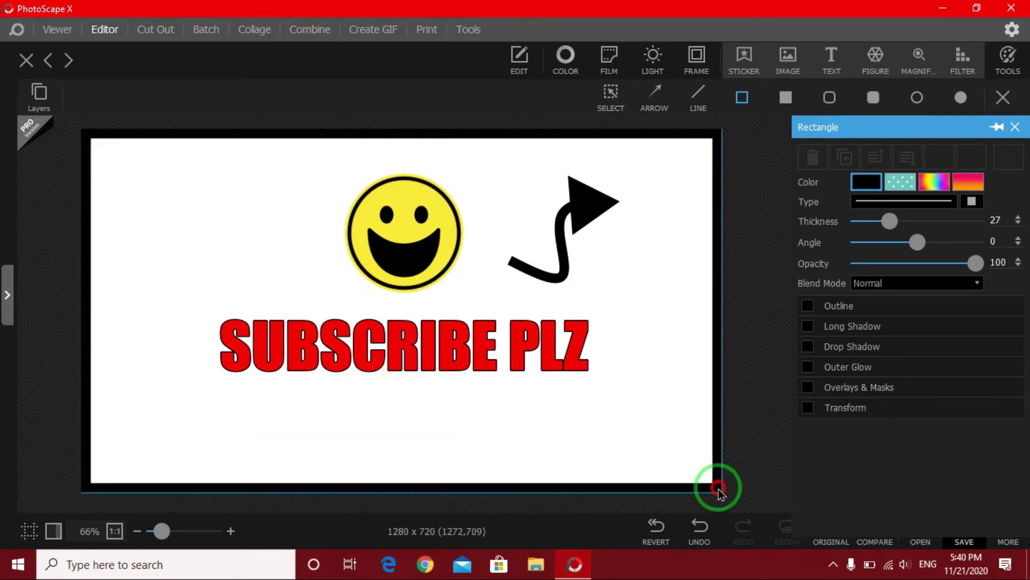
{"action": "left_click_drag", "start_coordinate": [890, 221], "coordinate": [881, 220]}
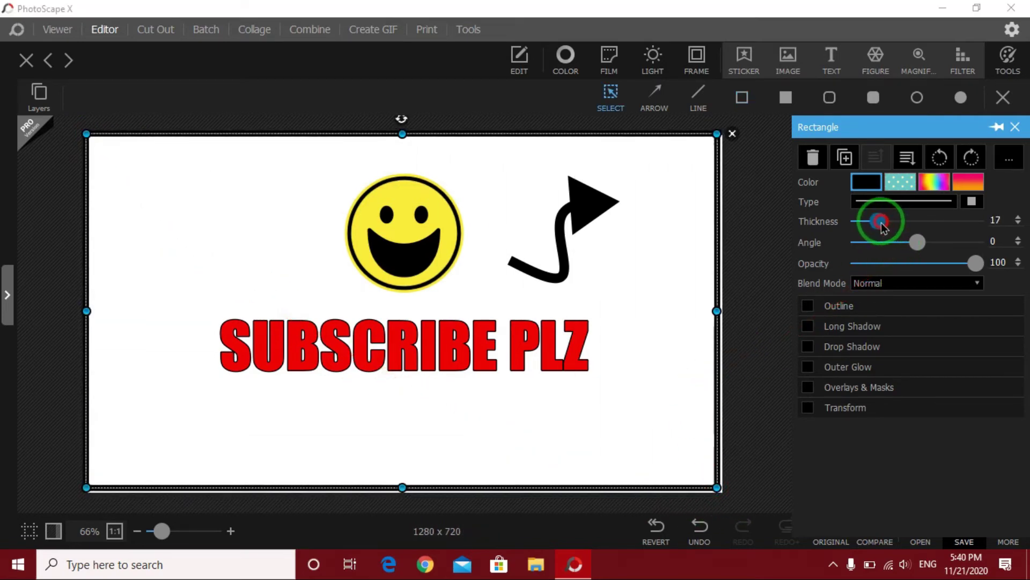
{"action": "left_click_drag", "start_coordinate": [402, 133], "coordinate": [401, 138]}
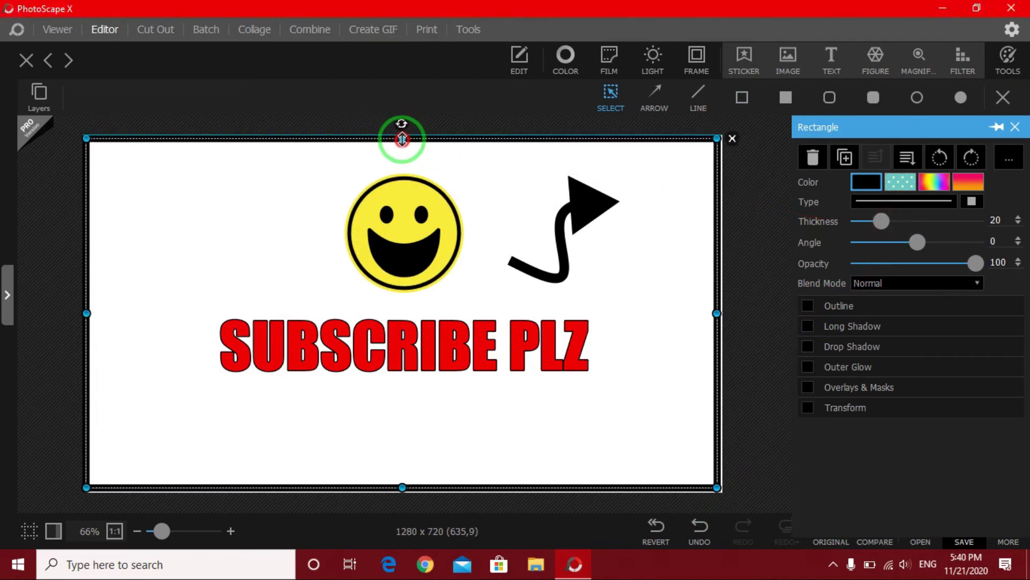
{"action": "left_click", "coordinate": [74, 313]}
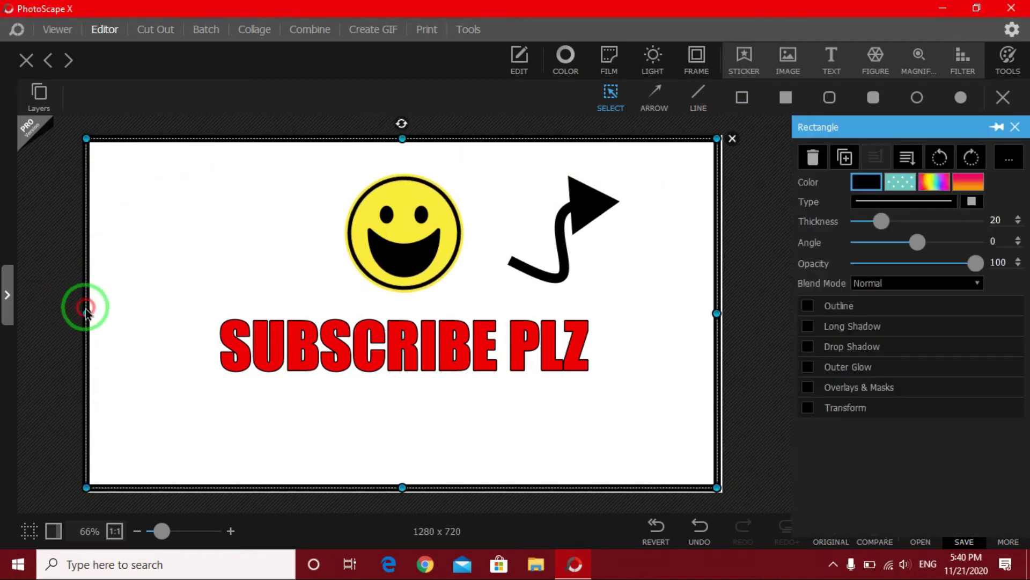
{"action": "left_click_drag", "start_coordinate": [86, 315], "coordinate": [89, 313]}
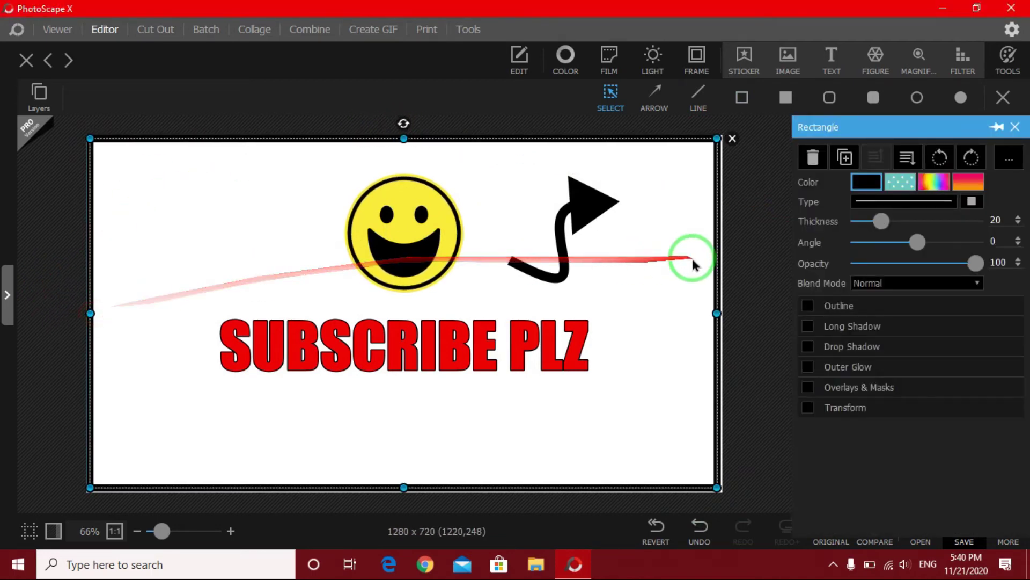
{"action": "left_click_drag", "start_coordinate": [718, 313], "coordinate": [721, 313]}
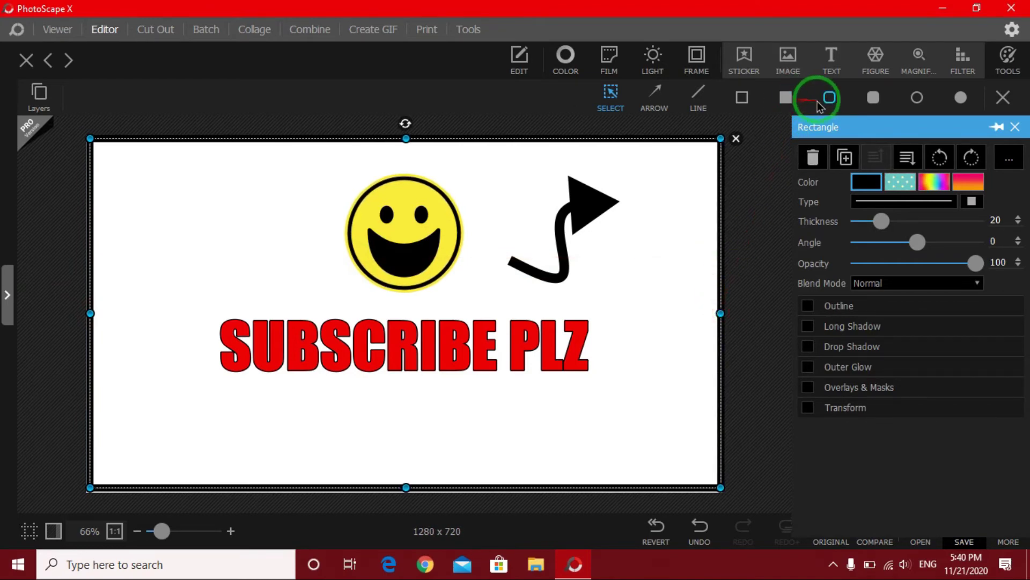
Draw a bright yellow filled rectangle over the whole canvas and send it behind the smiley, arrow and text.
{"action": "left_click", "coordinate": [787, 98]}
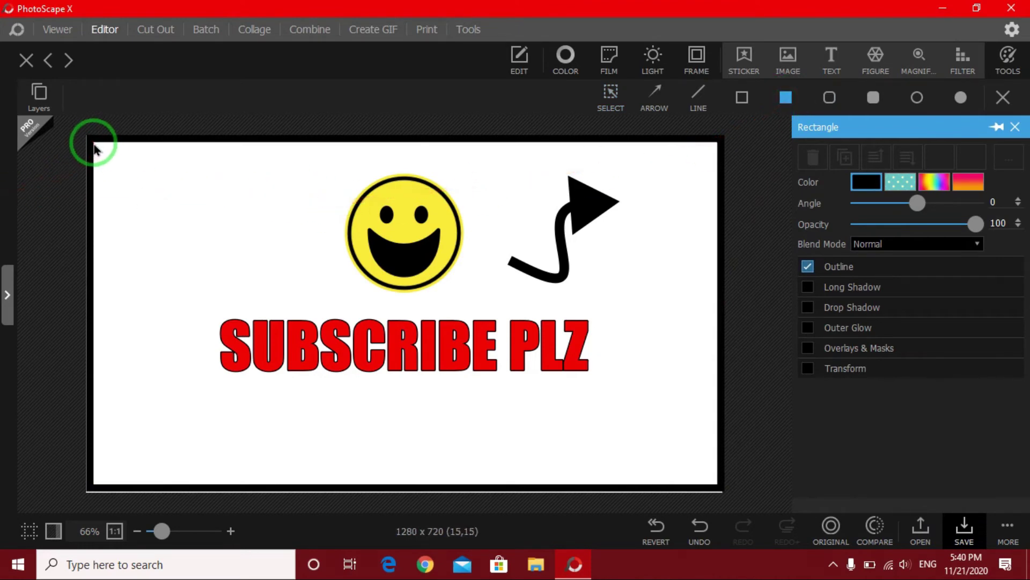
{"action": "left_click_drag", "start_coordinate": [94, 145], "coordinate": [719, 489]}
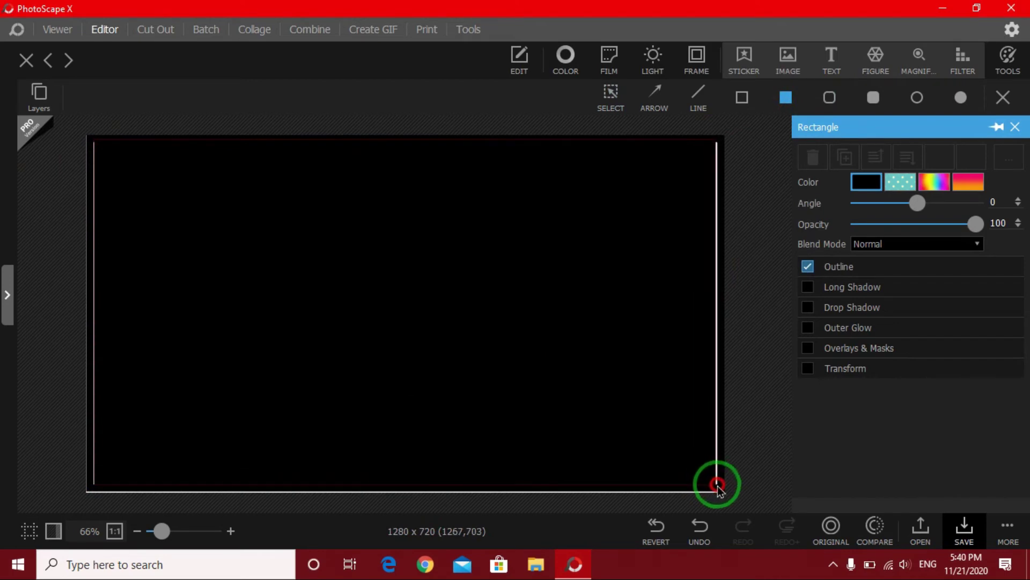
{"action": "left_click", "coordinate": [865, 183]}
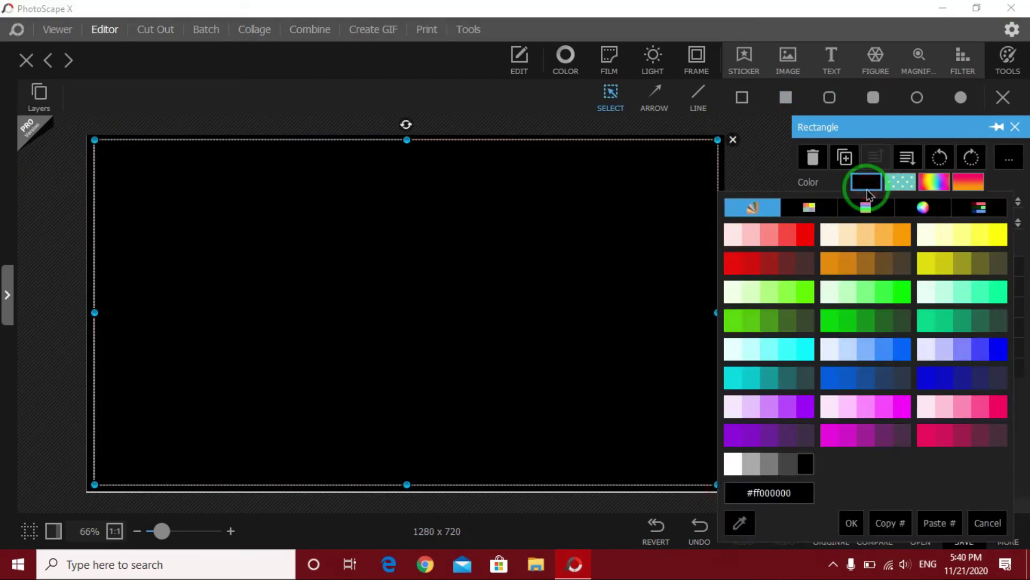
{"action": "left_click", "coordinate": [992, 235]}
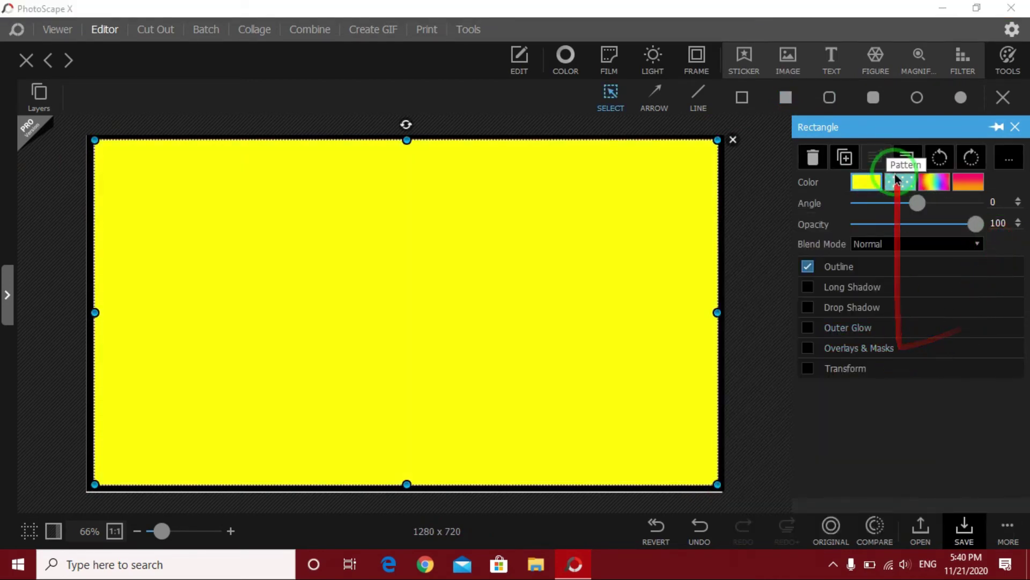
{"action": "left_click", "coordinate": [905, 161]}
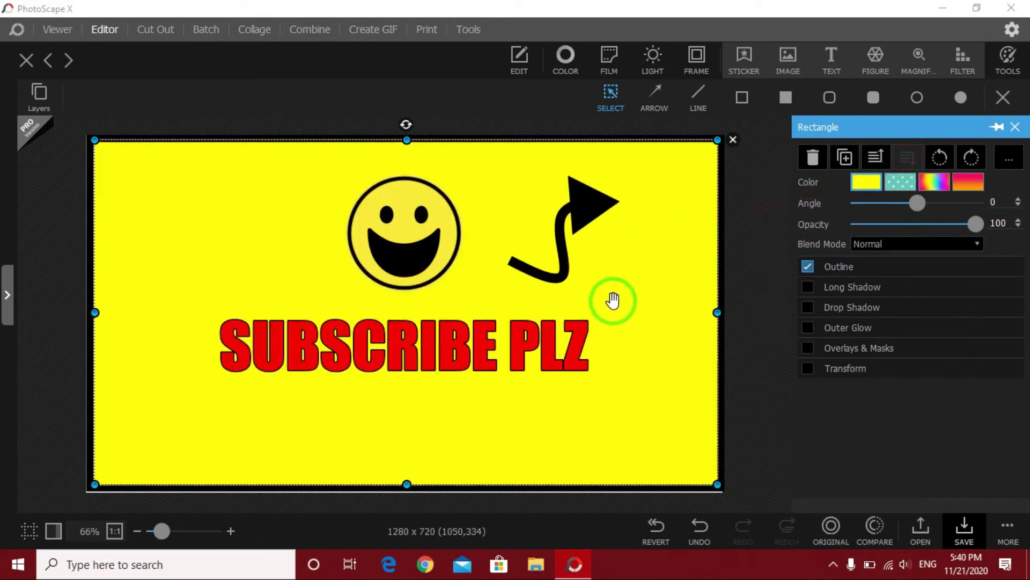
{"action": "left_click", "coordinate": [768, 363]}
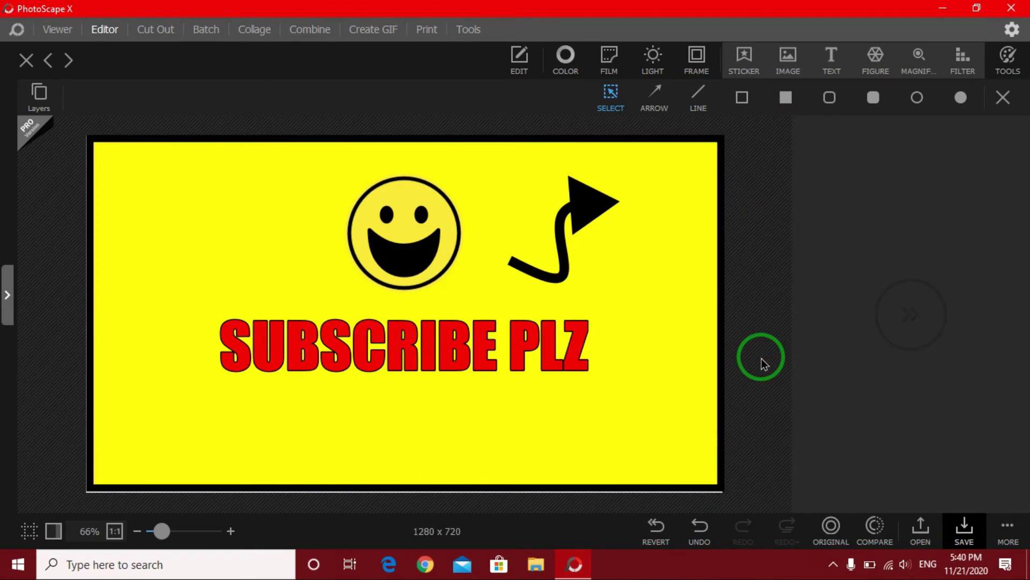
Answer the enlarge prompt and save the thumbnail to the Desktop as SUBSCRIBE PLZ.png.
{"action": "left_click", "coordinate": [963, 528]}
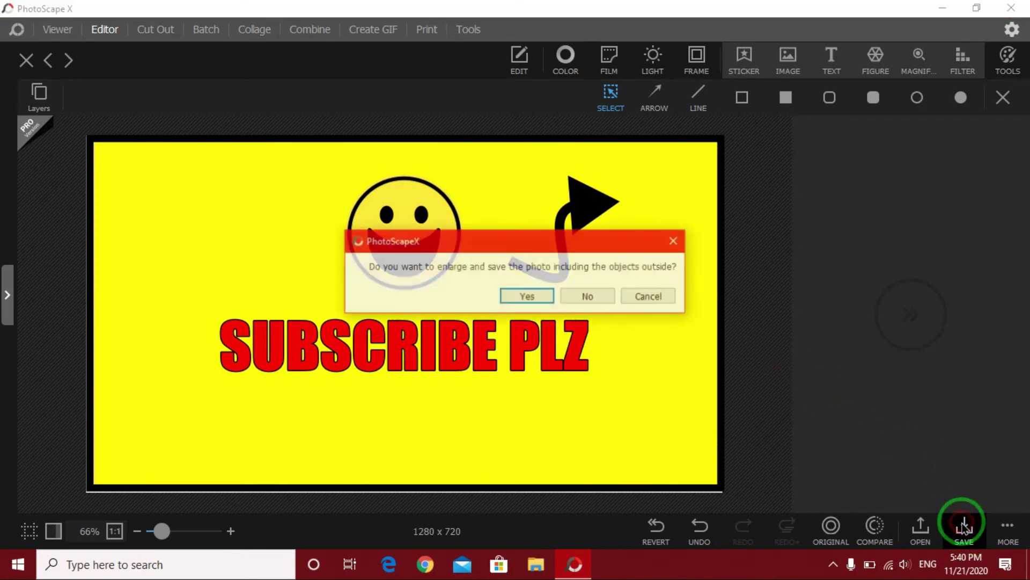
{"action": "left_click_drag", "start_coordinate": [588, 236], "coordinate": [516, 181]}
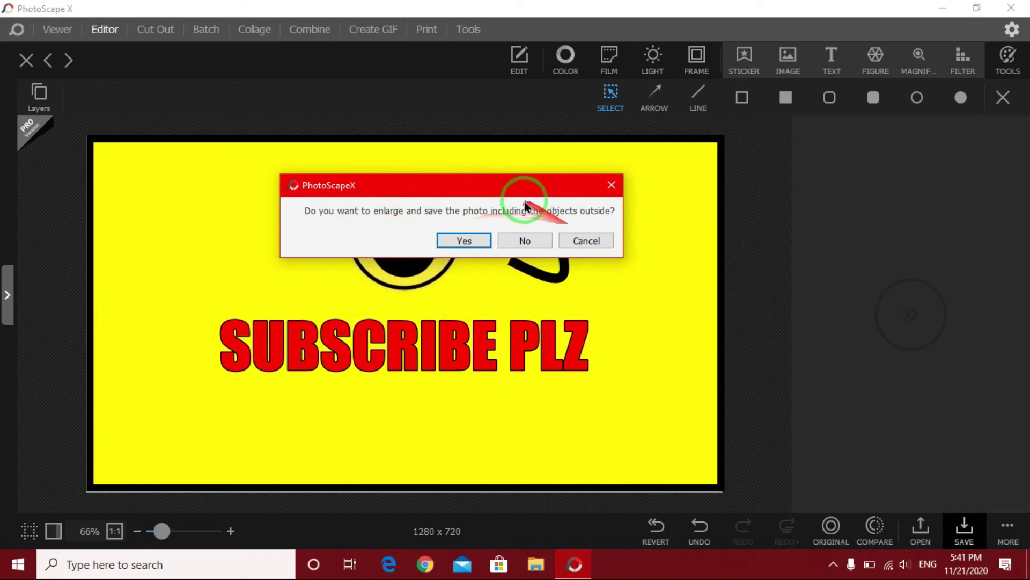
{"action": "left_click", "coordinate": [525, 241]}
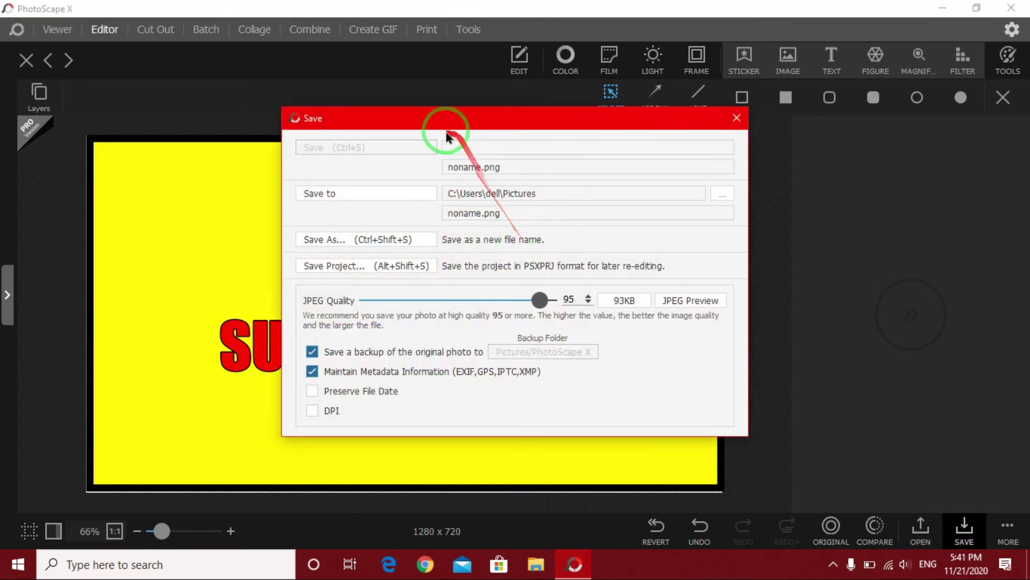
{"action": "left_click", "coordinate": [377, 240]}
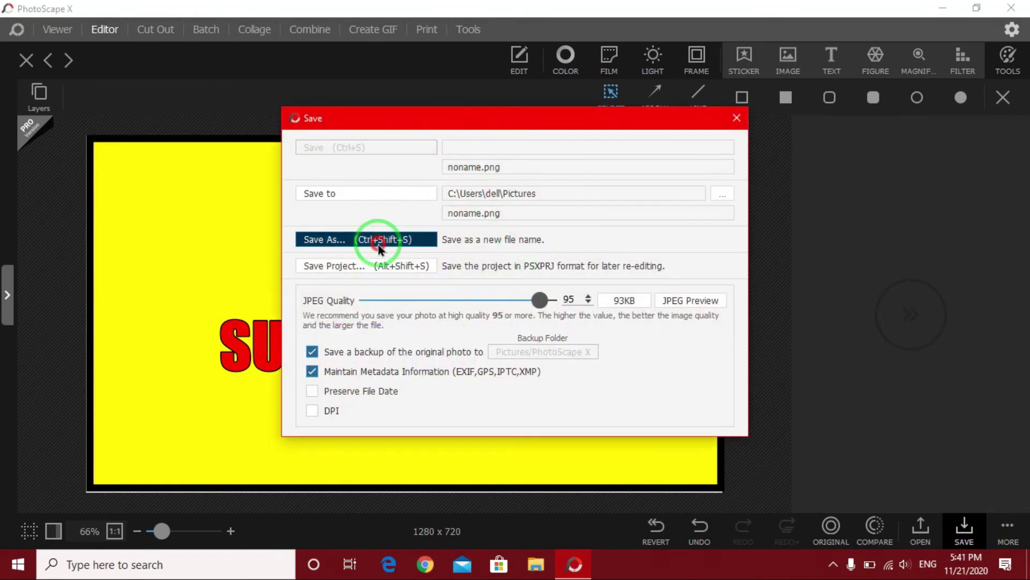
{"action": "left_click_drag", "start_coordinate": [436, 142], "coordinate": [347, 88]}
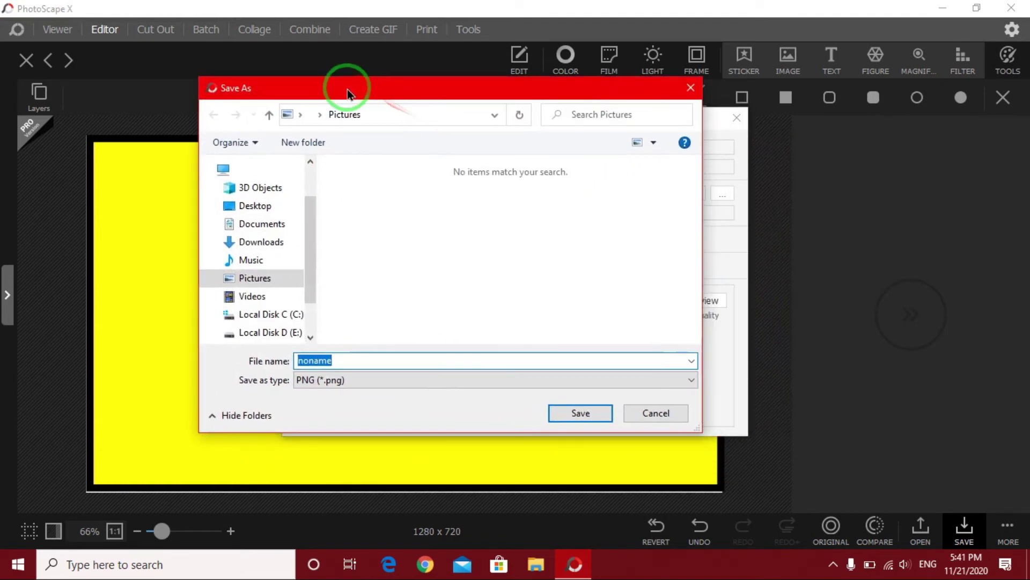
{"action": "left_click", "coordinate": [255, 205]}
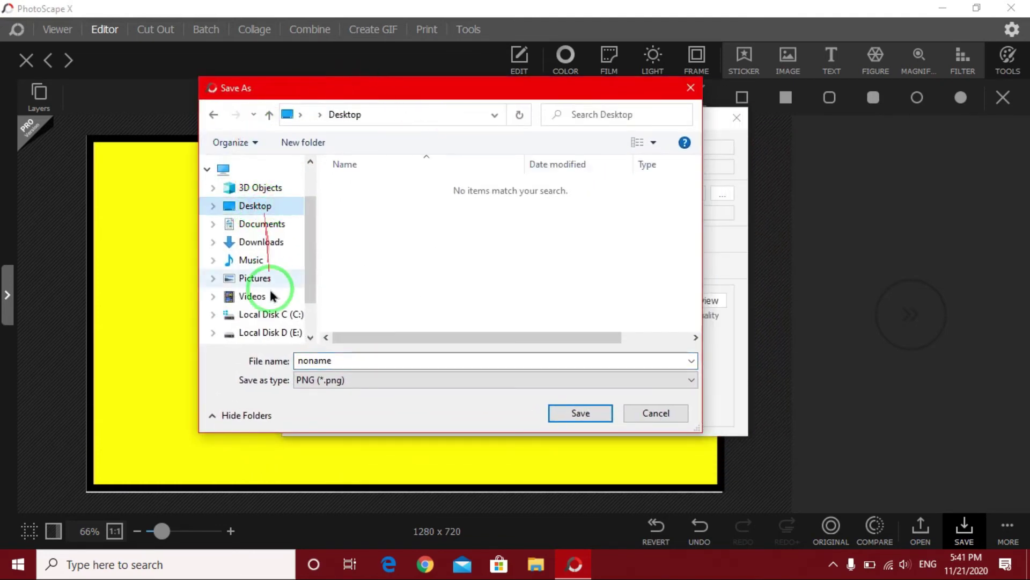
{"action": "left_click", "coordinate": [246, 364]}
{"action": "type", "text": "SUBSCRIBE PLZ"}
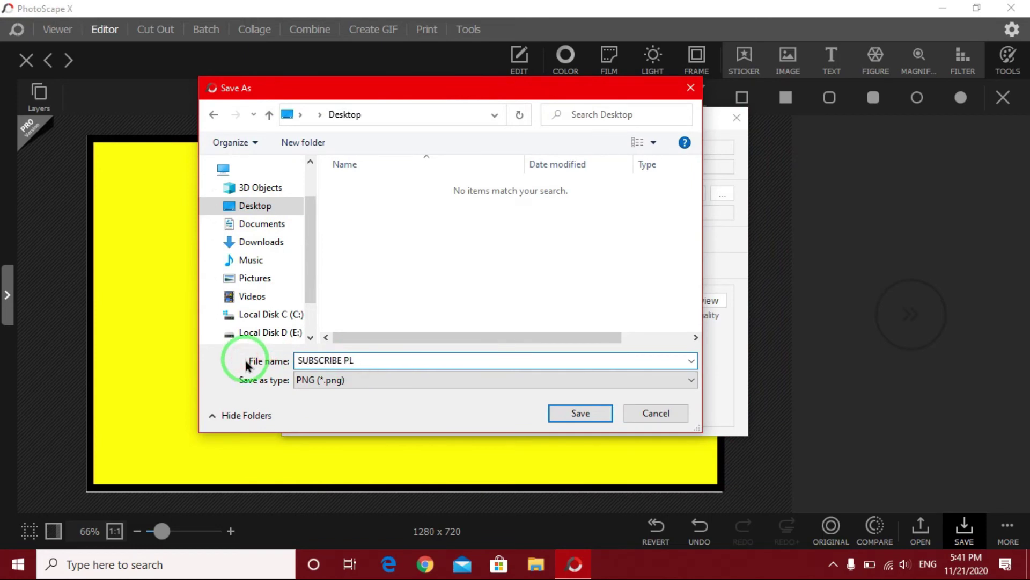
{"action": "left_click", "coordinate": [578, 414]}
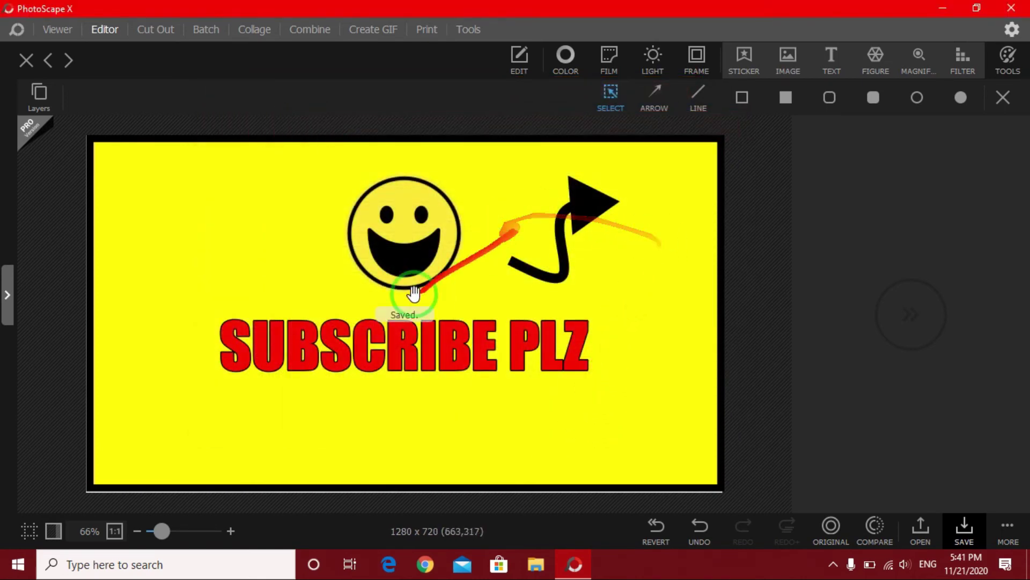
Open SUBSCRIBE PLZ.png from the desktop, setting Photos as the default app for PNG files.
{"action": "left_click", "coordinate": [943, 9]}
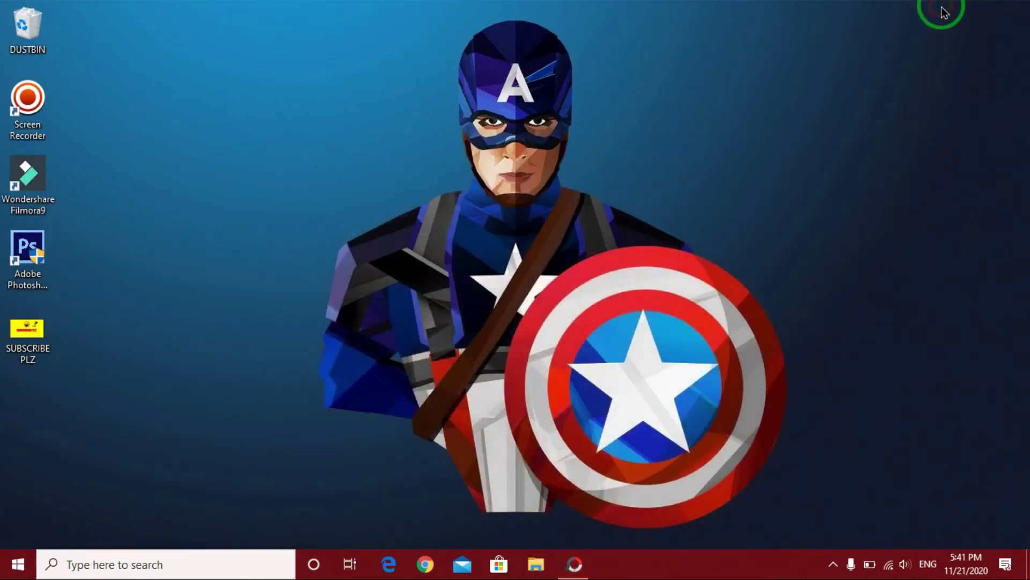
{"action": "double_click", "coordinate": [27, 330]}
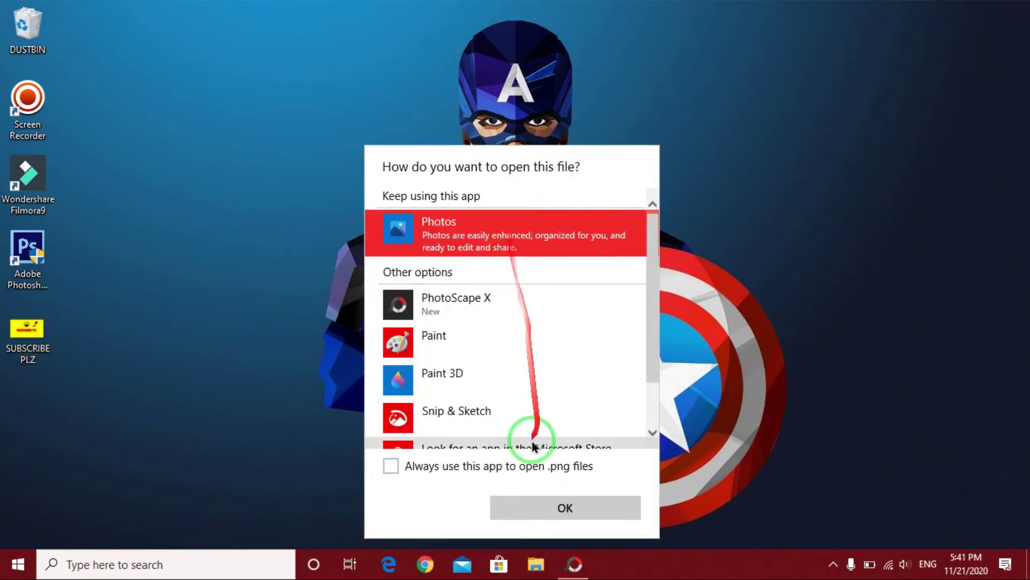
{"action": "left_click", "coordinate": [425, 471]}
{"action": "left_click", "coordinate": [522, 503]}
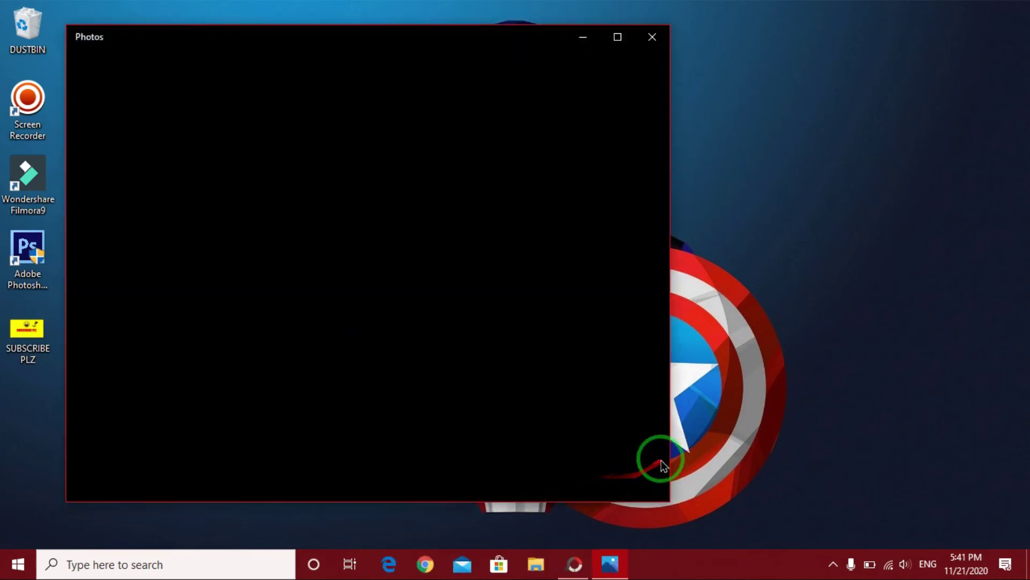
{"action": "mouse_move", "coordinate": [365, 42]}
{"action": "left_mouse_down"}
{"action": "mouse_move", "coordinate": [515, 37]}
{"action": "mouse_move", "coordinate": [539, 55]}
{"action": "left_mouse_up"}
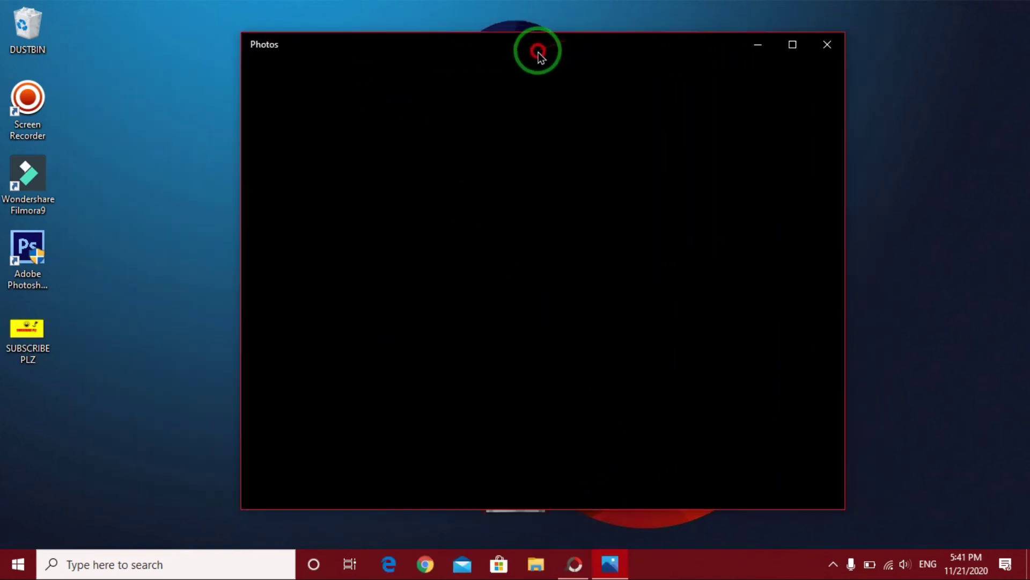
{"action": "mouse_move", "coordinate": [626, 62]}
{"action": "left_mouse_down"}
{"action": "mouse_move", "coordinate": [617, 67]}
{"action": "mouse_move", "coordinate": [628, 68]}
{"action": "left_mouse_up"}
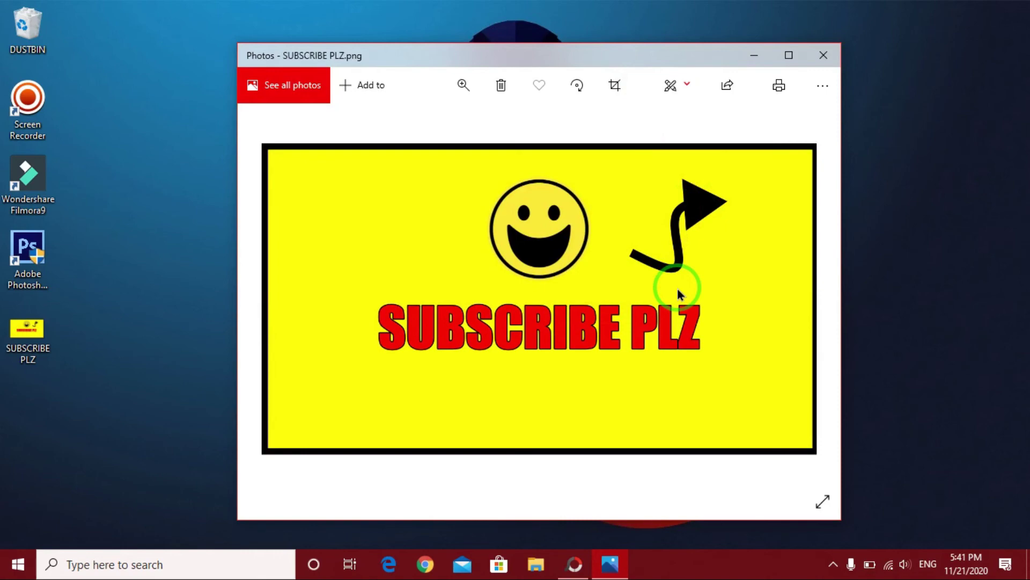
{"action": "left_click", "coordinate": [824, 54]}
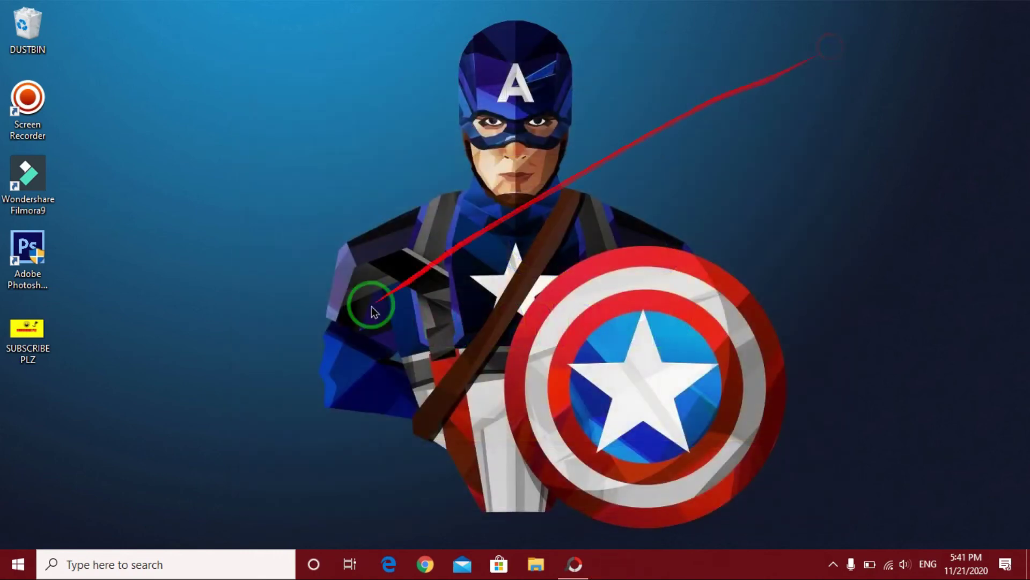
{"action": "left_click", "coordinate": [18, 563]}
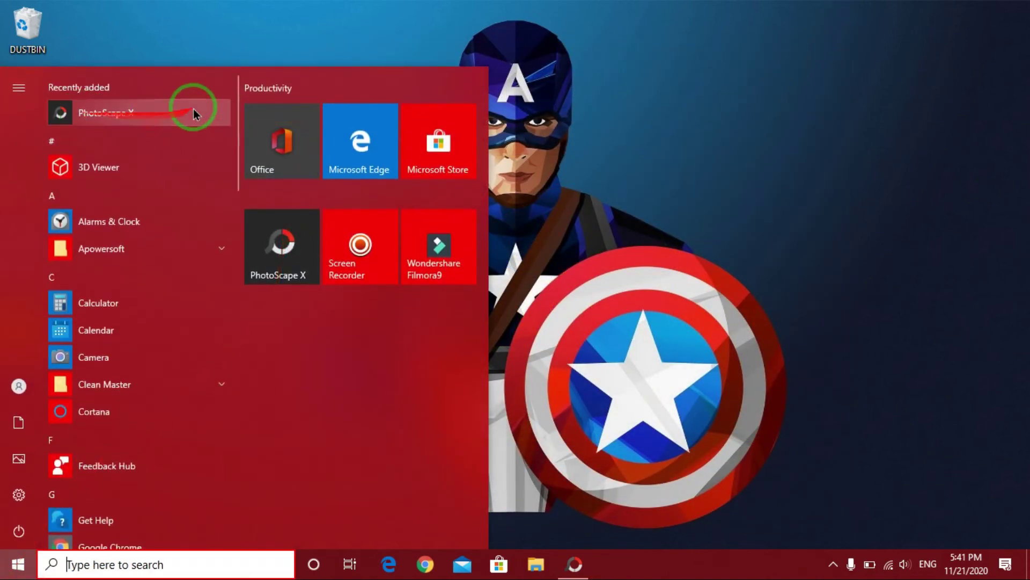
{"action": "left_click", "coordinate": [518, 232]}
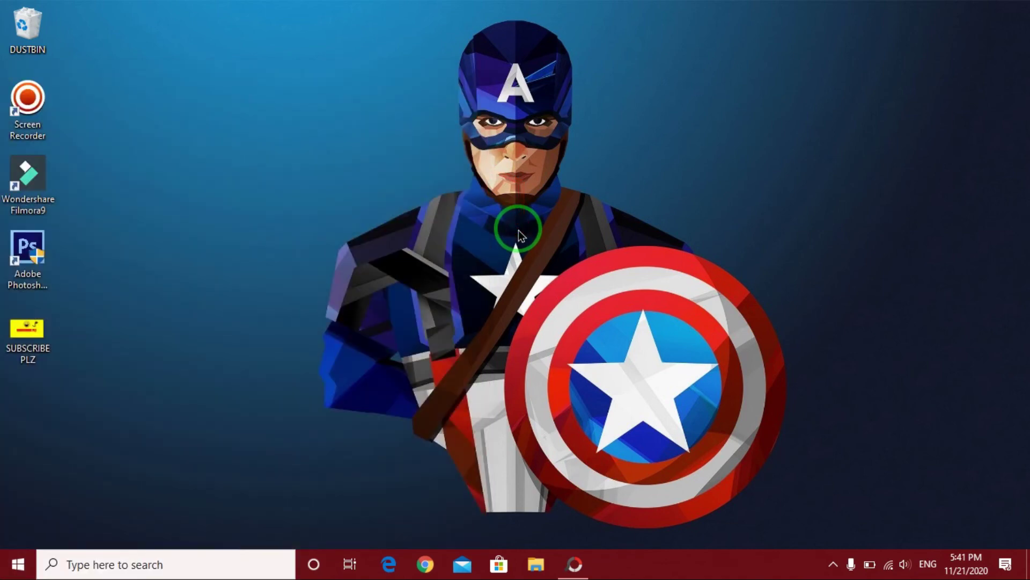
{"action": "mouse_move", "coordinate": [107, 298]}
{"action": "left_mouse_down"}
{"action": "mouse_move", "coordinate": [25, 258]}
{"action": "mouse_move", "coordinate": [518, 228]}
{"action": "left_mouse_up"}
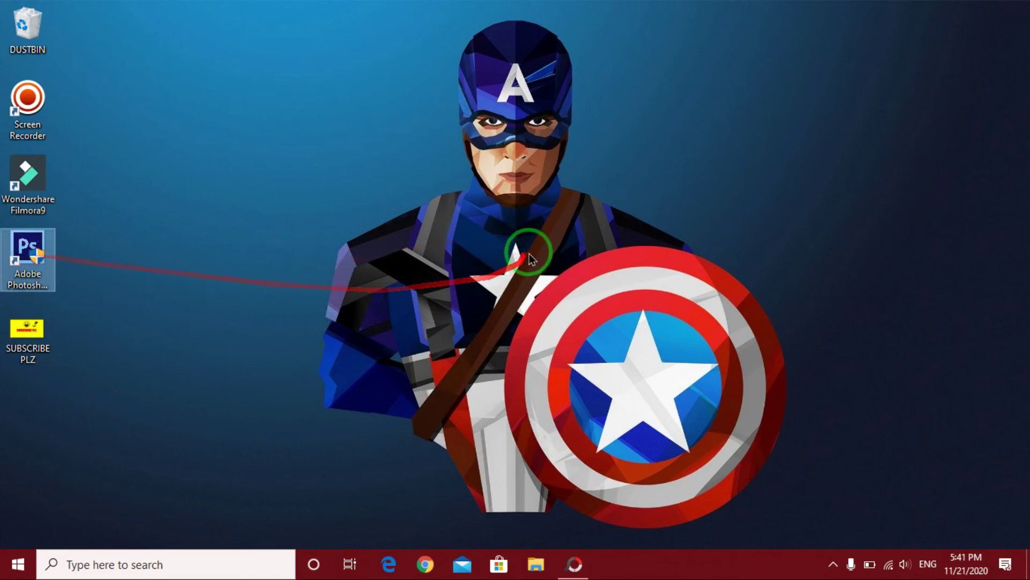
{"action": "left_click", "coordinate": [516, 223]}
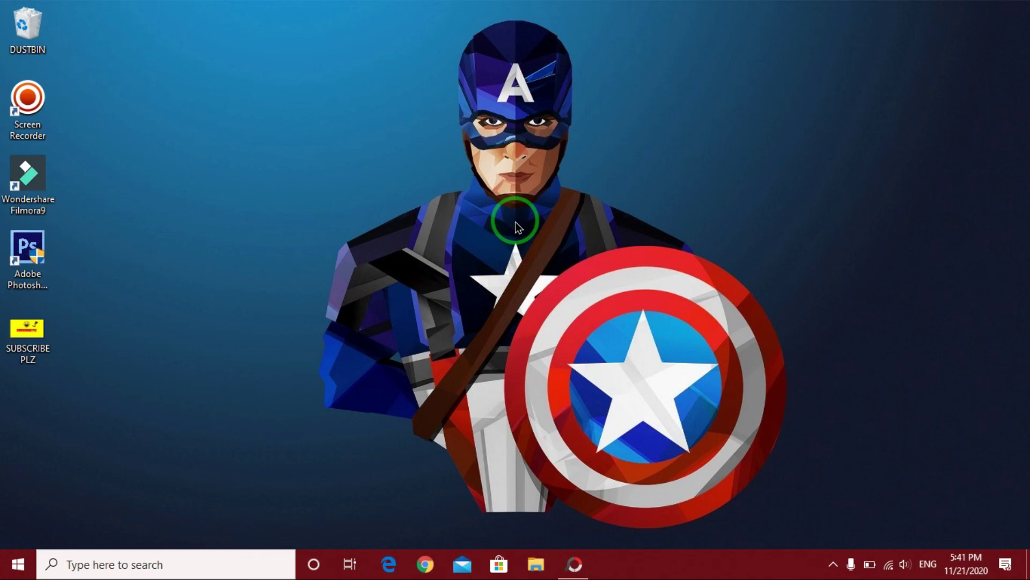
{"action": "left_click", "coordinate": [19, 251]}
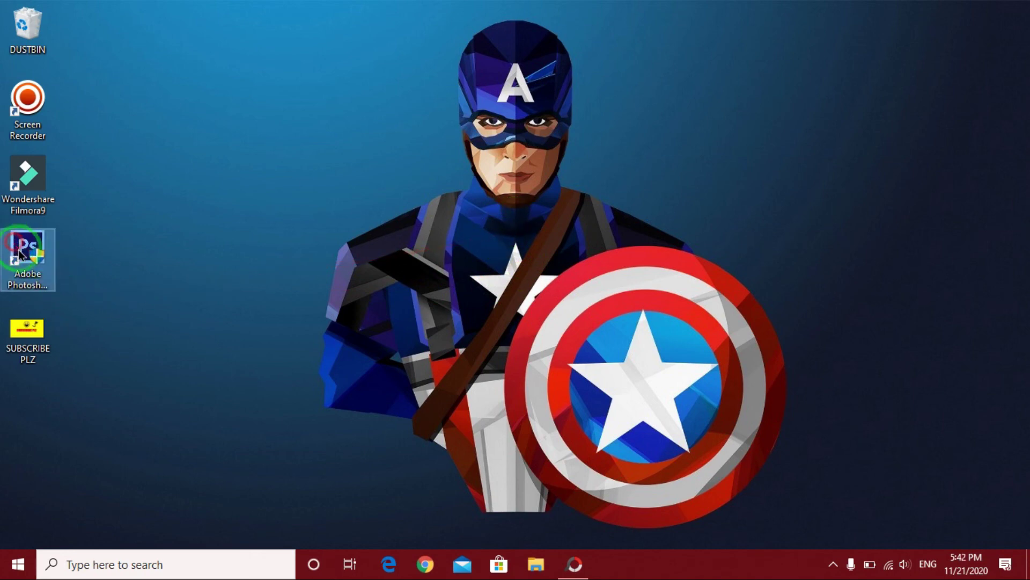
{"action": "left_click_drag", "start_coordinate": [20, 251], "coordinate": [520, 224]}
{"action": "left_click", "coordinate": [520, 230]}
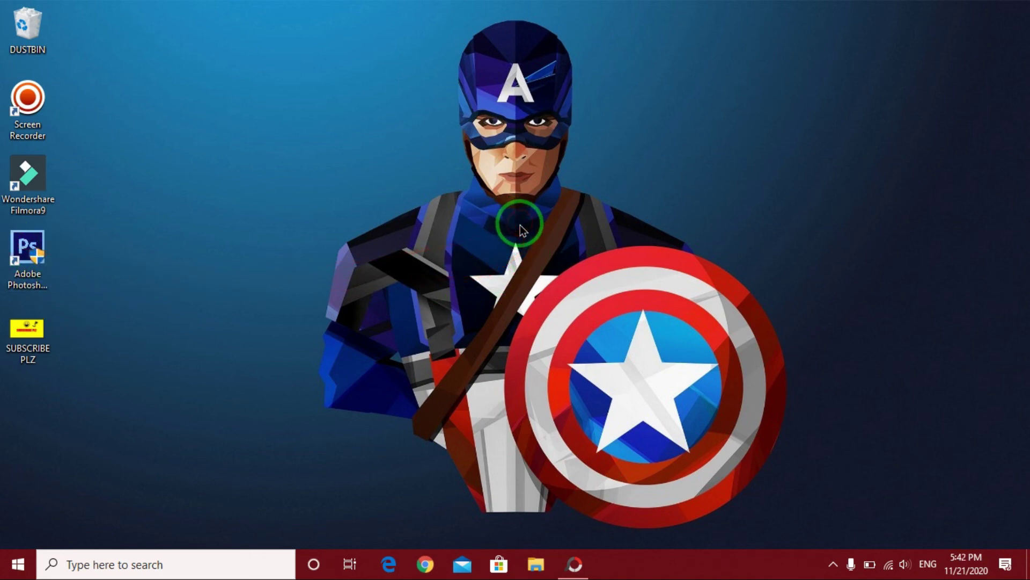